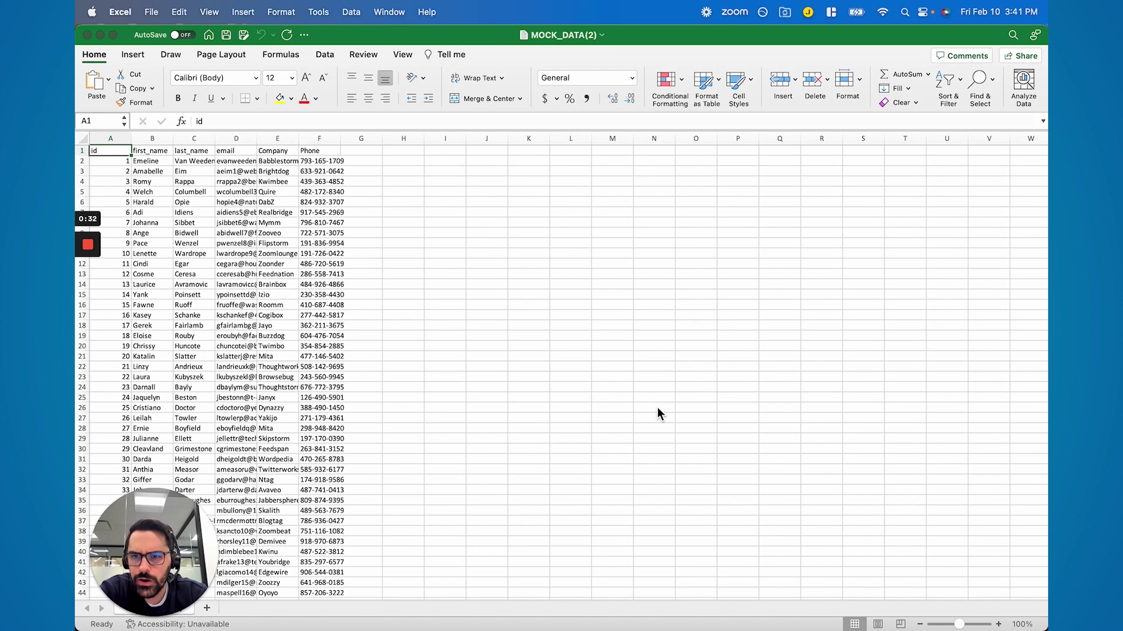
key(Right)
key(Right)
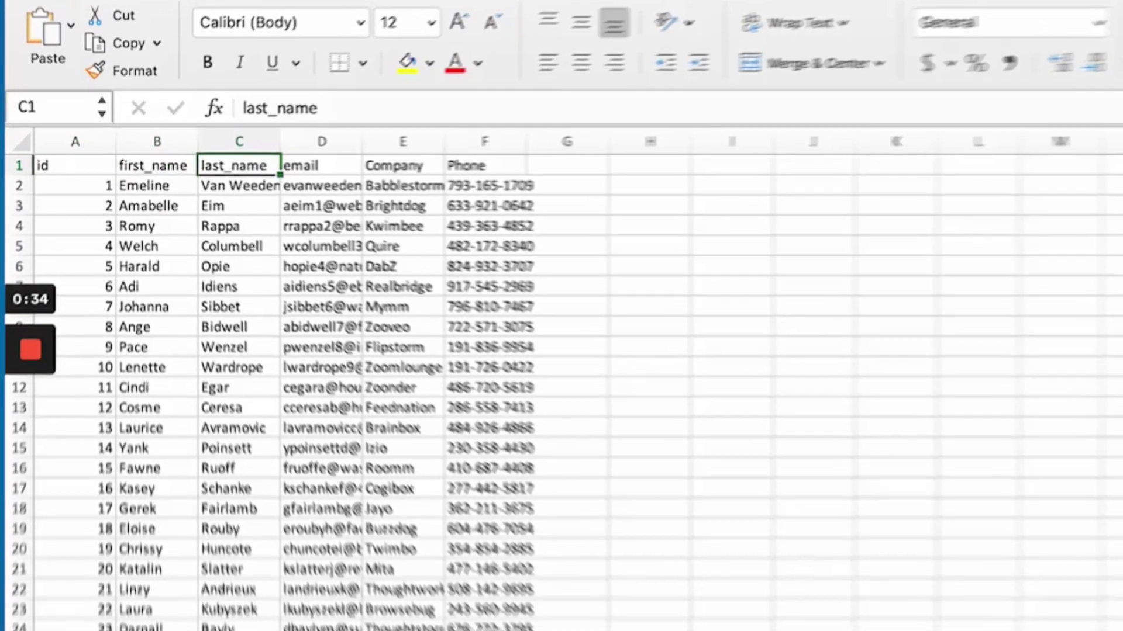
click(152, 166)
click(394, 166)
click(322, 165)
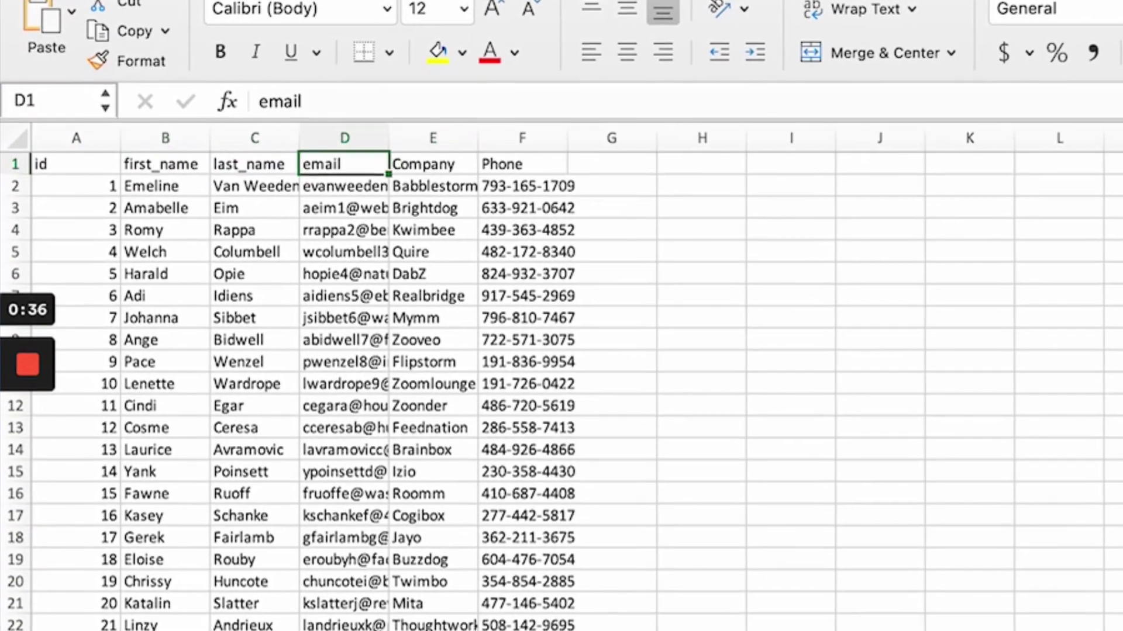
click(165, 164)
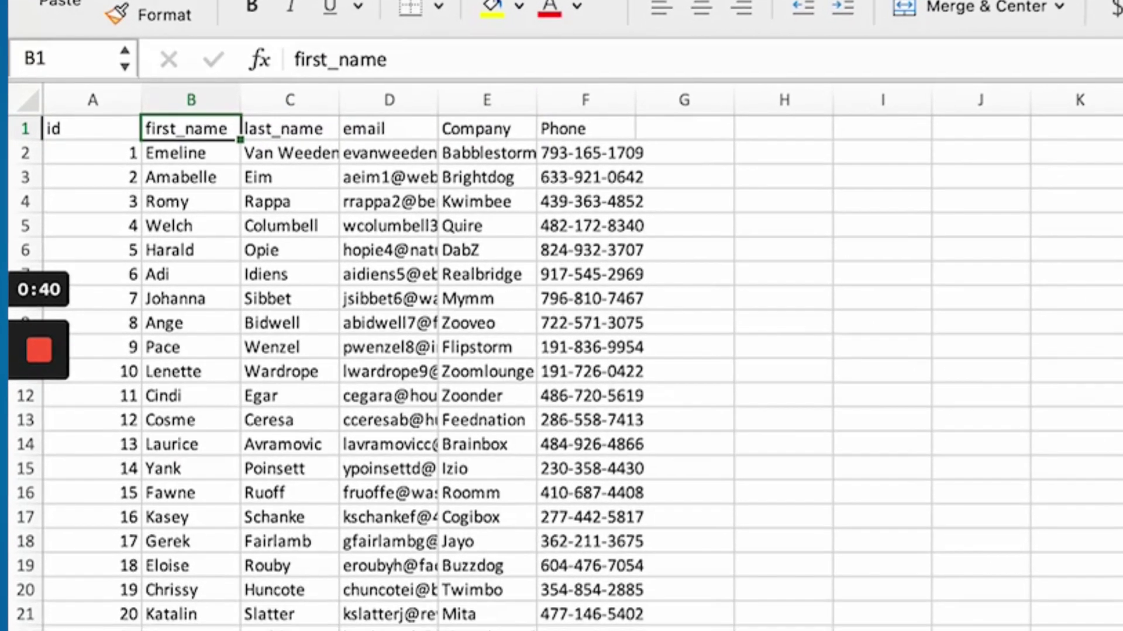
click(275, 153)
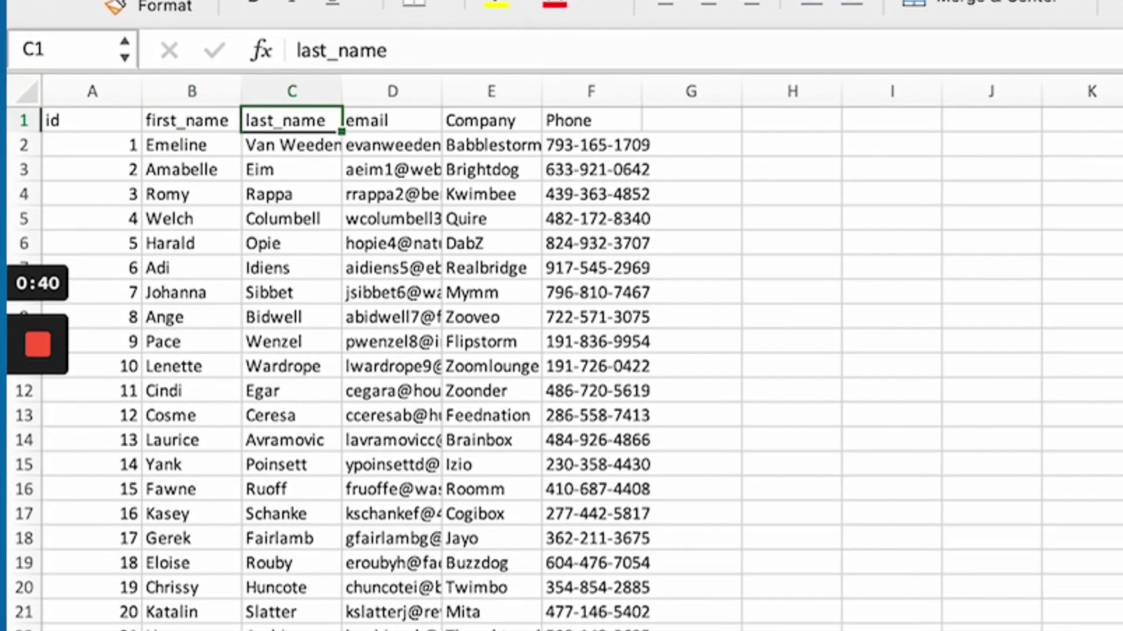
click(187, 120)
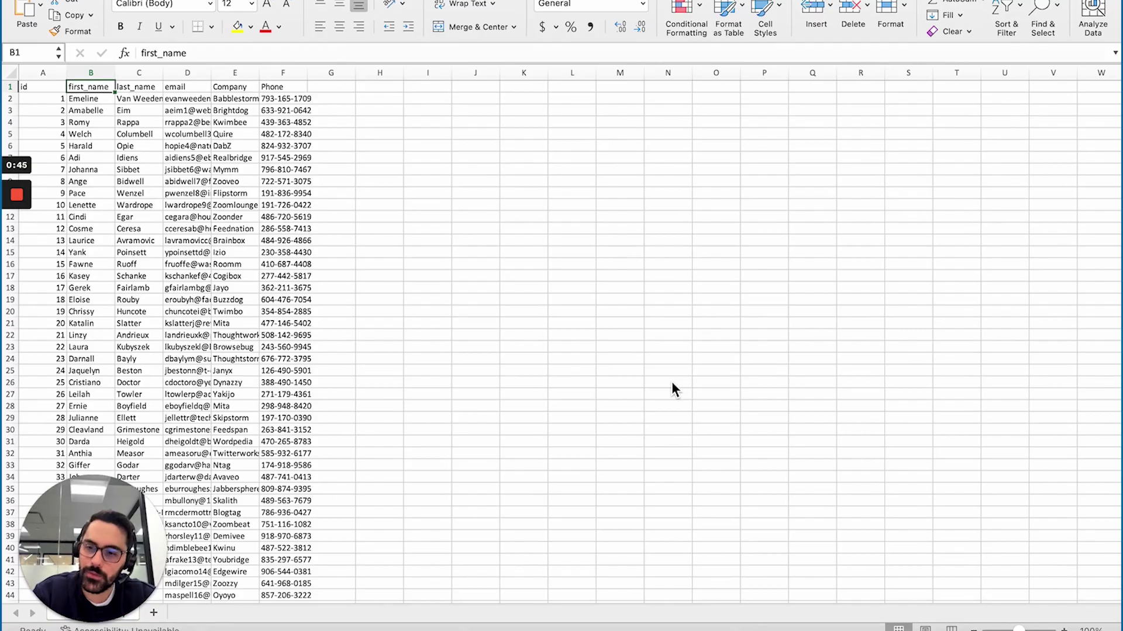
key(Left)
key(Down)
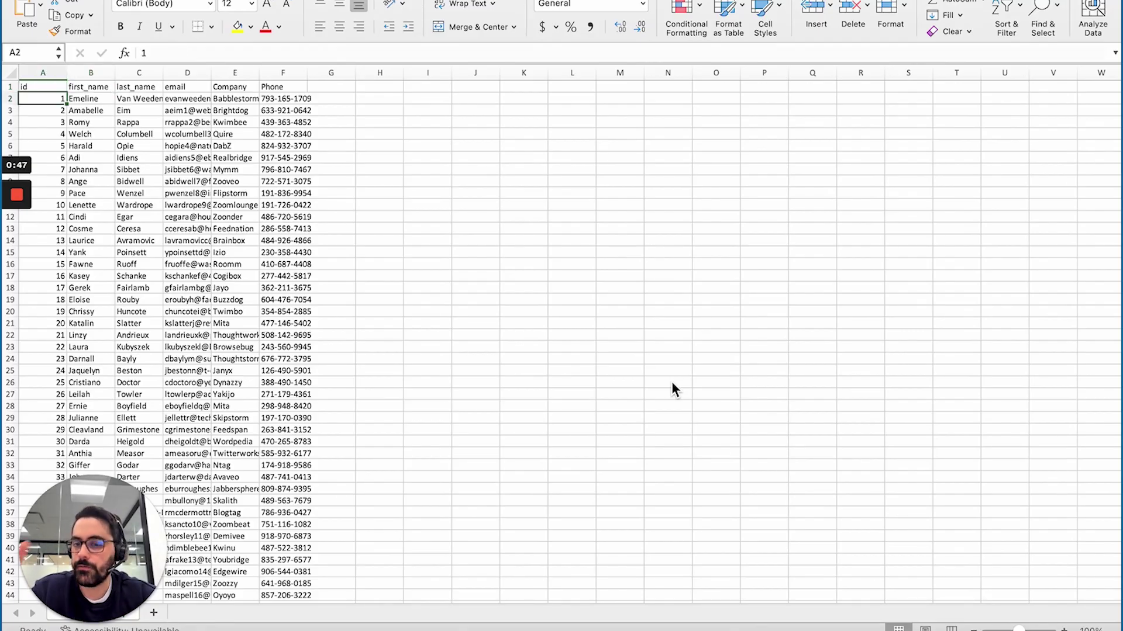
key(Down)
key(Down)
key(Down)
key(Down)
key(Down)
key(Down)
key(Down)
key(Down)
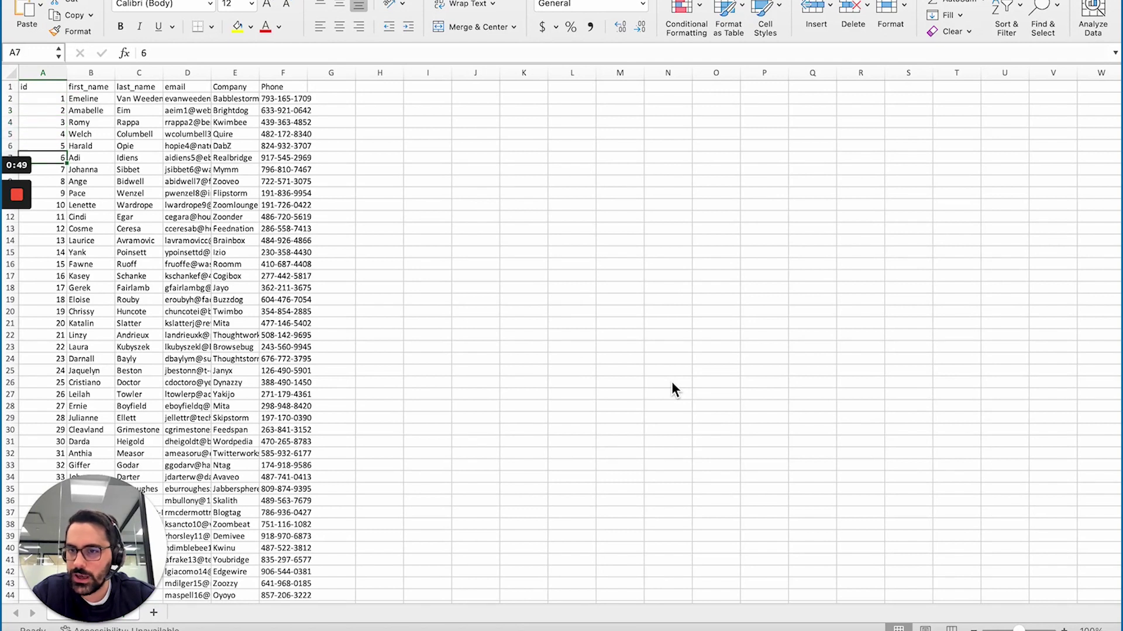
key(Right)
key(Left)
key(Up)
key(Up)
key(Up)
key(Up)
key(Up)
key(Up)
key(Up)
key(Up)
key(Up)
key(Right)
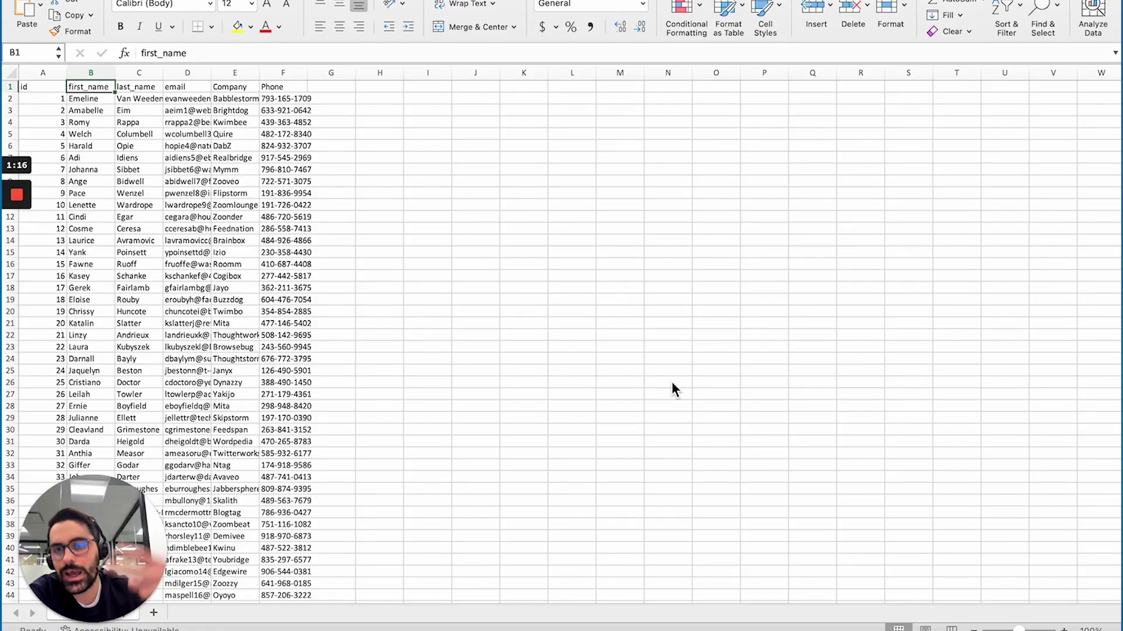
key(Down)
key(Down)
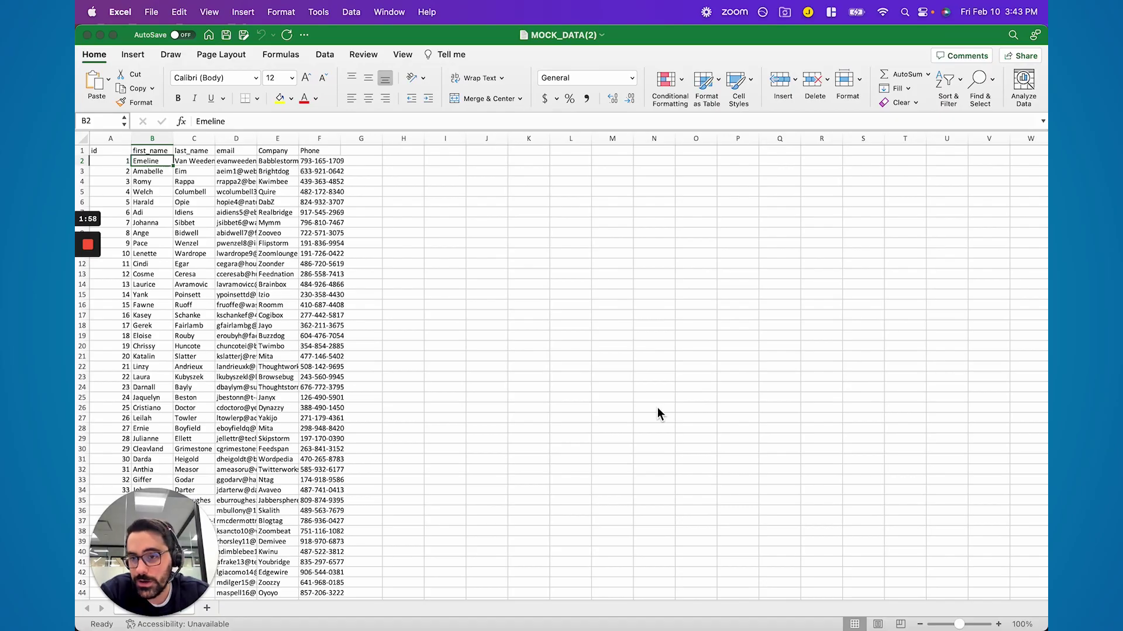
AutoFit column D so every email address in the sheet is fully visible.
key(Left)
key(Up)
key(Down)
key(Down)
key(Down)
key(Down)
key(Down)
key(Down)
key(Down)
key(Down)
key(Down)
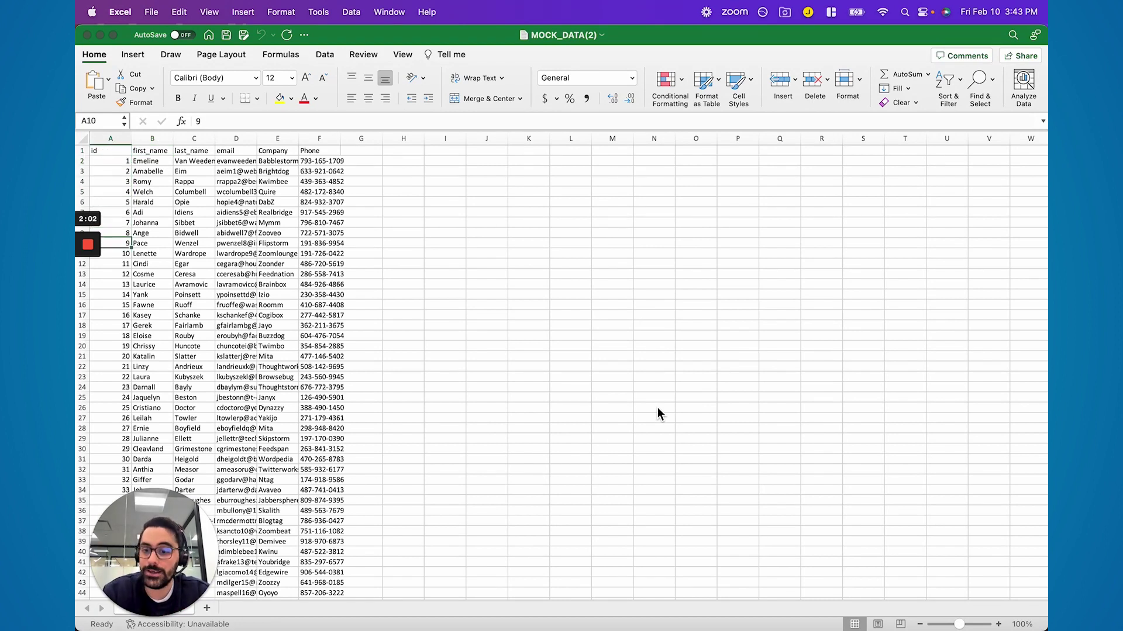
key(Up)
key(Up)
key(Up)
key(Up)
key(Up)
key(Up)
key(Up)
key(Up)
key(Up)
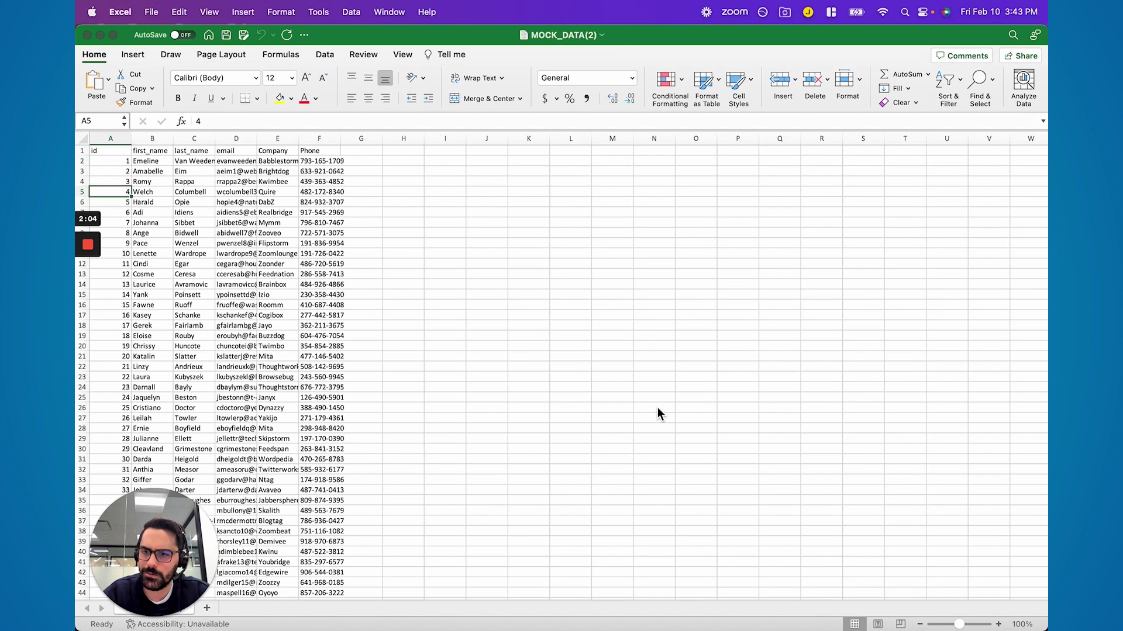
key(Right)
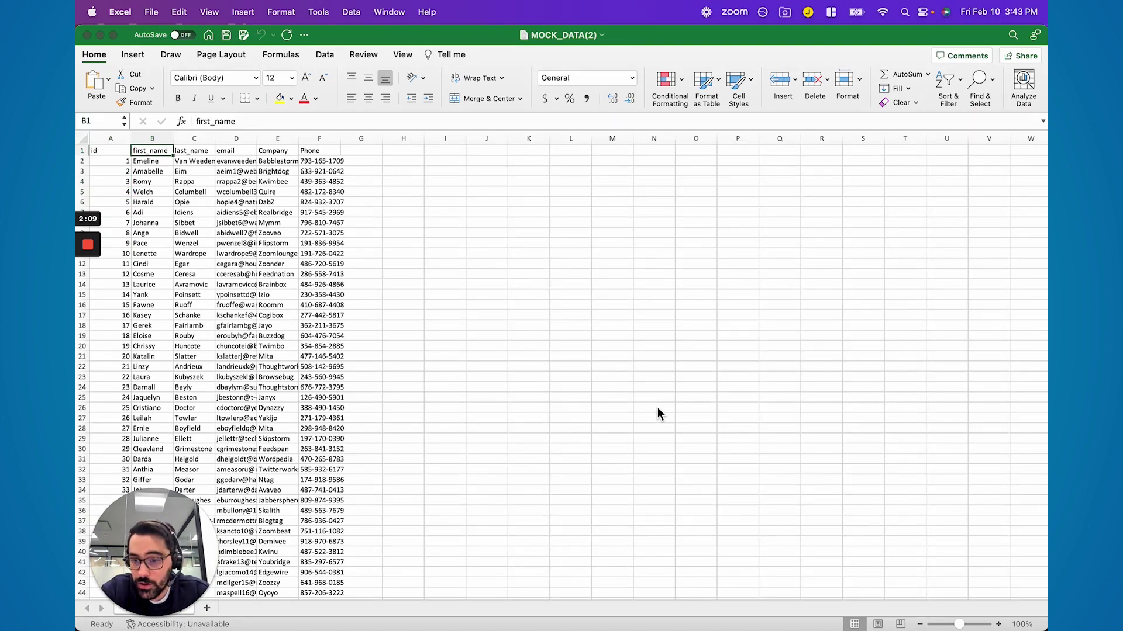
double_click(256, 138)
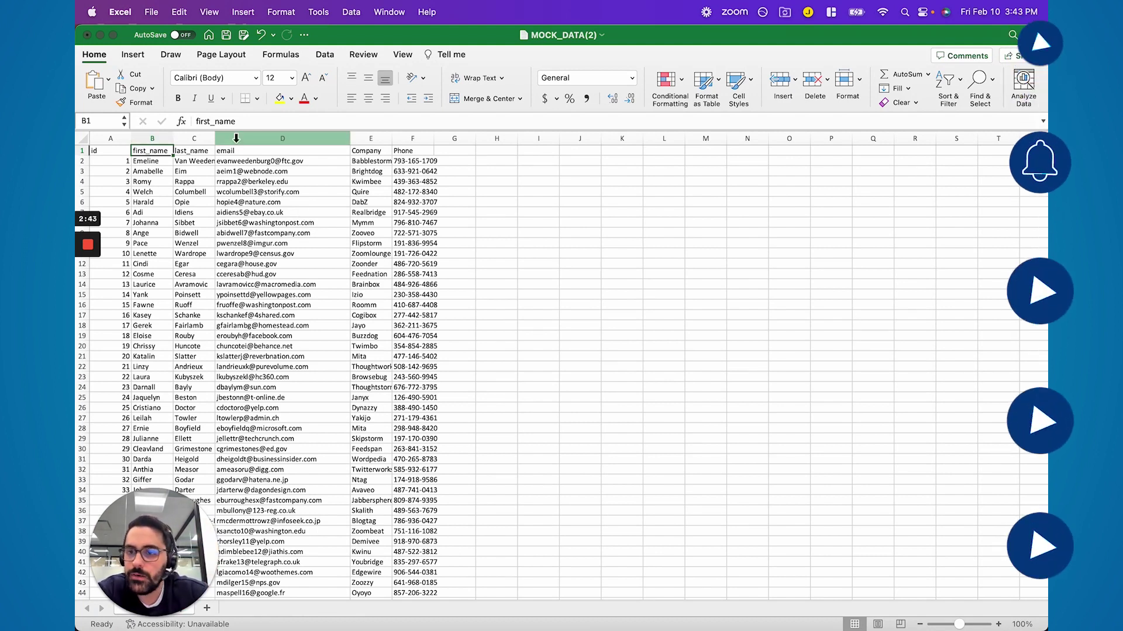
Review the first contact's last name, email, company and phone cells.
click(183, 181)
key(Up)
key(Up)
key(Up)
key(Right)
key(Right)
key(Right)
key(Left)
key(Right)
key(Down)
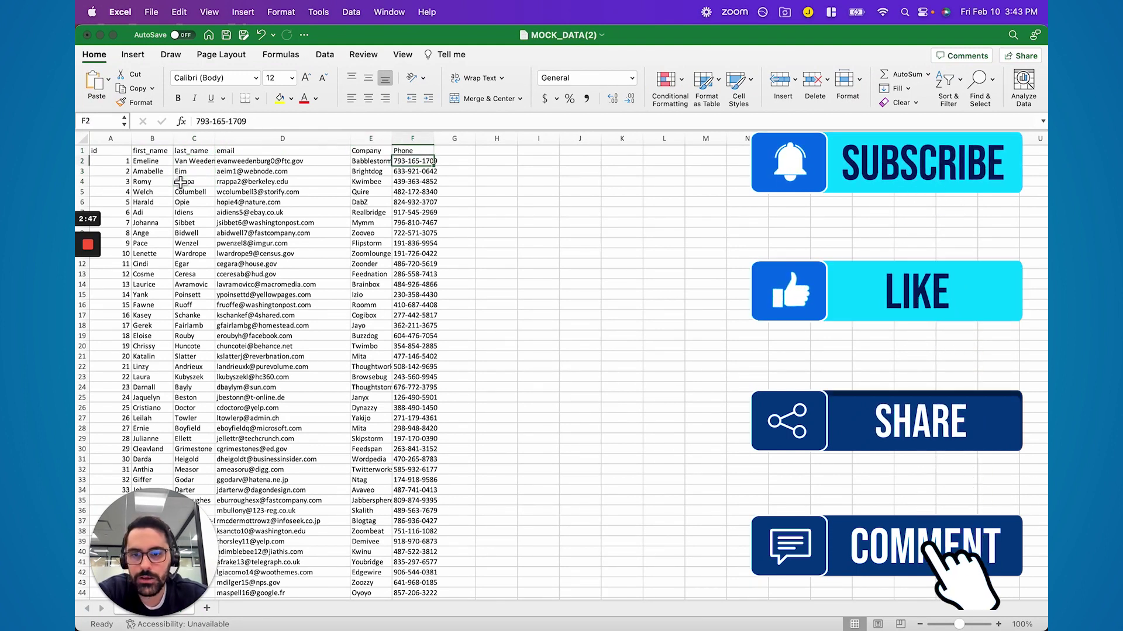
key(Left)
key(Down)
key(Down)
key(Left)
key(Up)
key(Up)
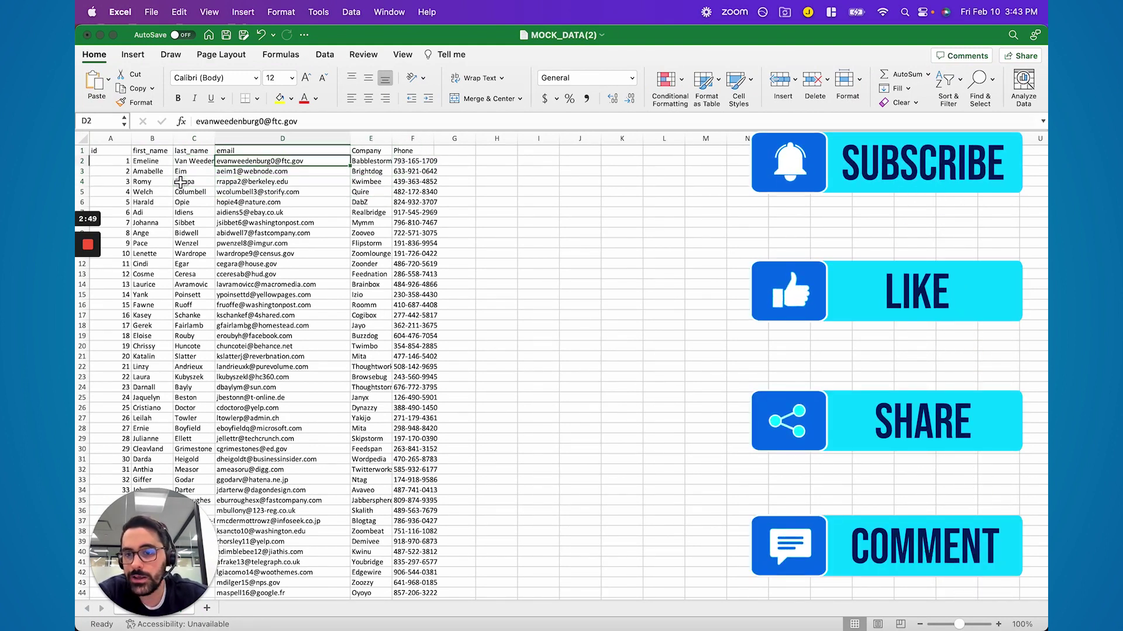
key(Left)
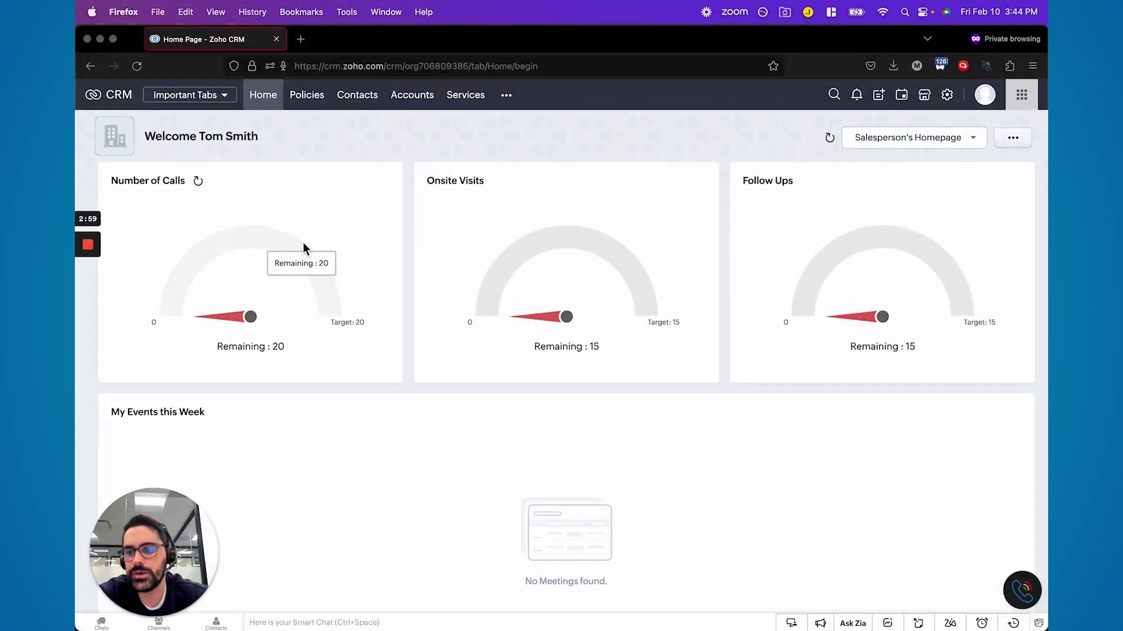
In Accounts, select the Suspect, Prospect and Active Account records and view bulk actions.
click(412, 94)
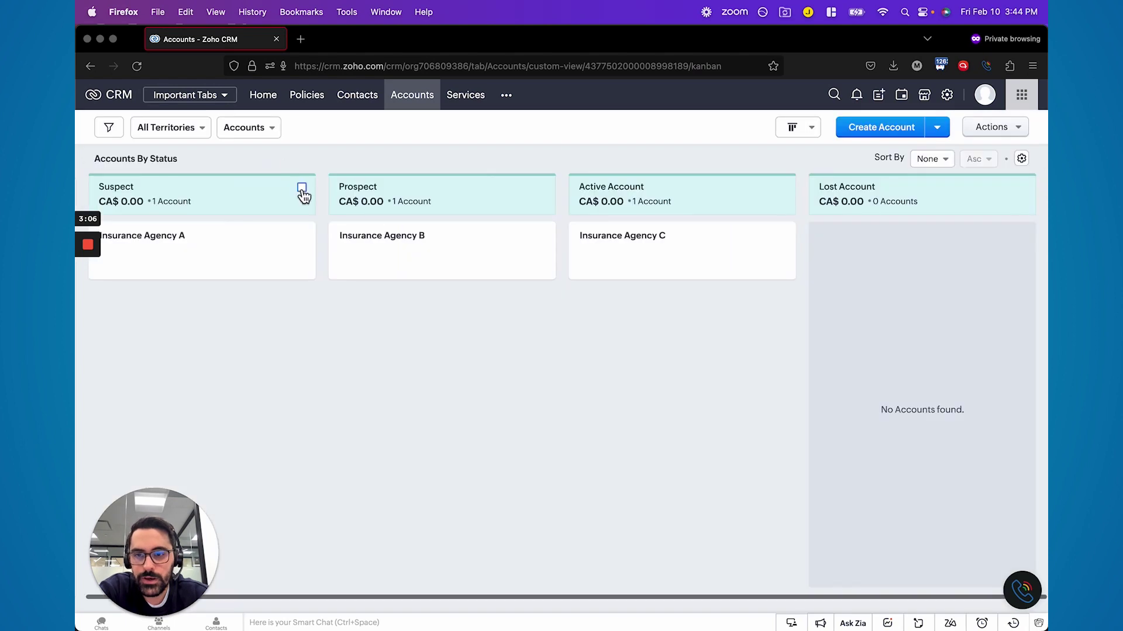
click(302, 187)
click(541, 188)
click(782, 187)
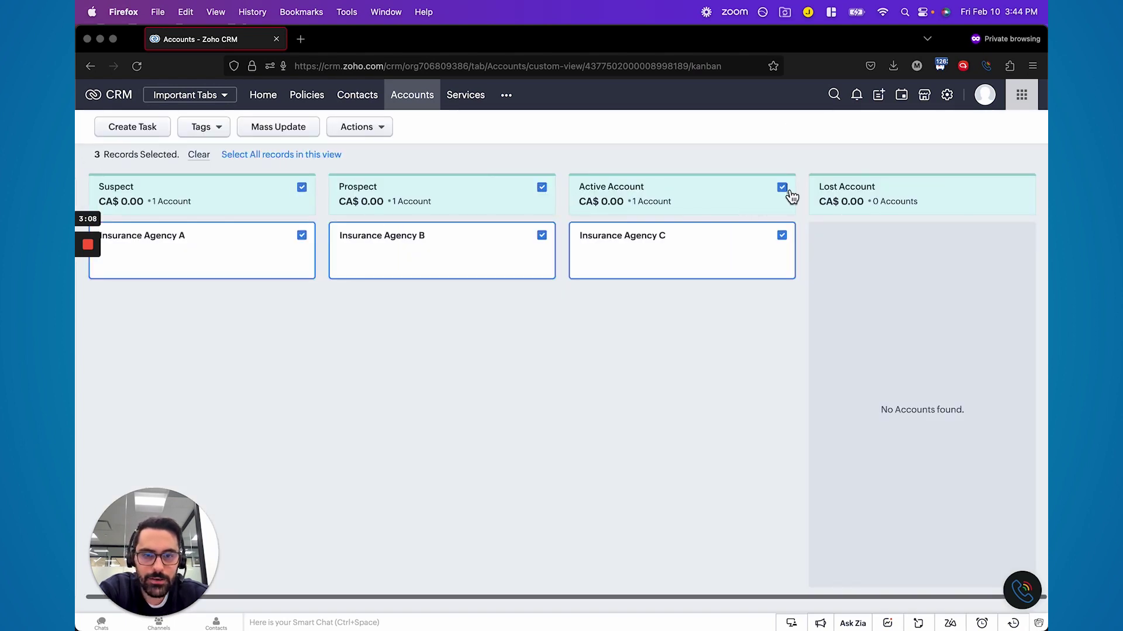
click(367, 126)
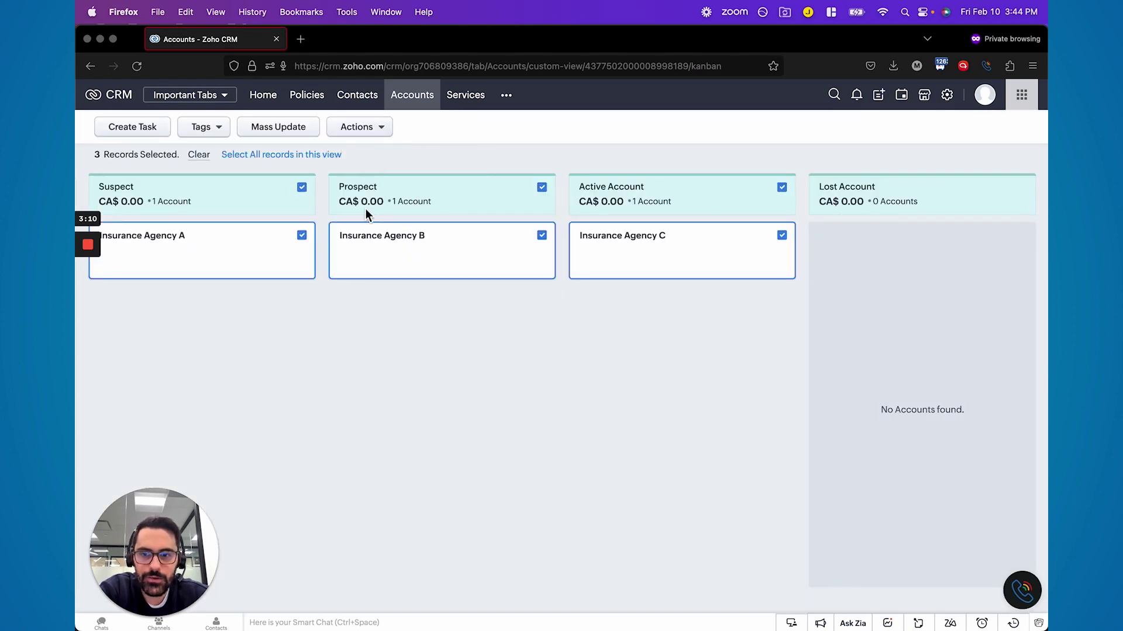
click(374, 128)
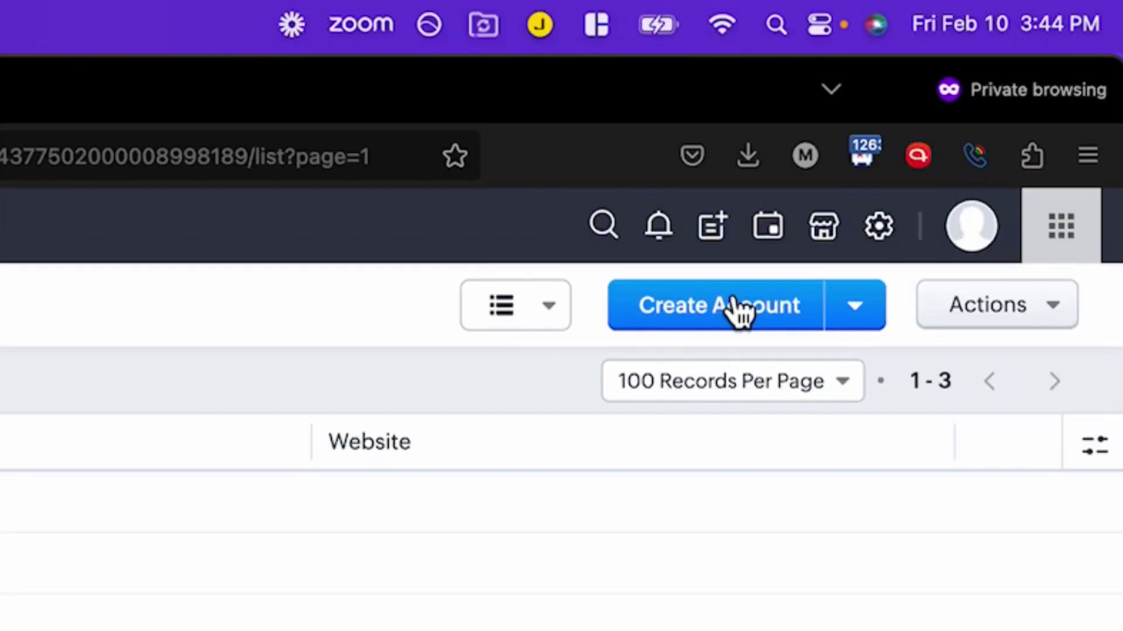
Choose Import Accounts from the Create Account dropdown.
click(875, 310)
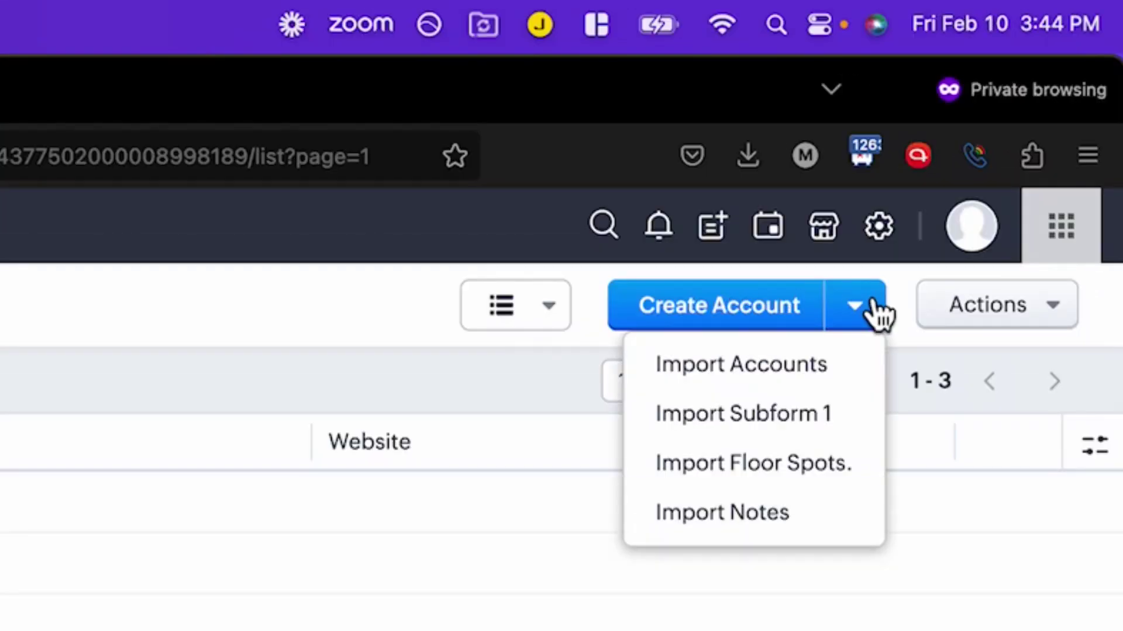
click(740, 369)
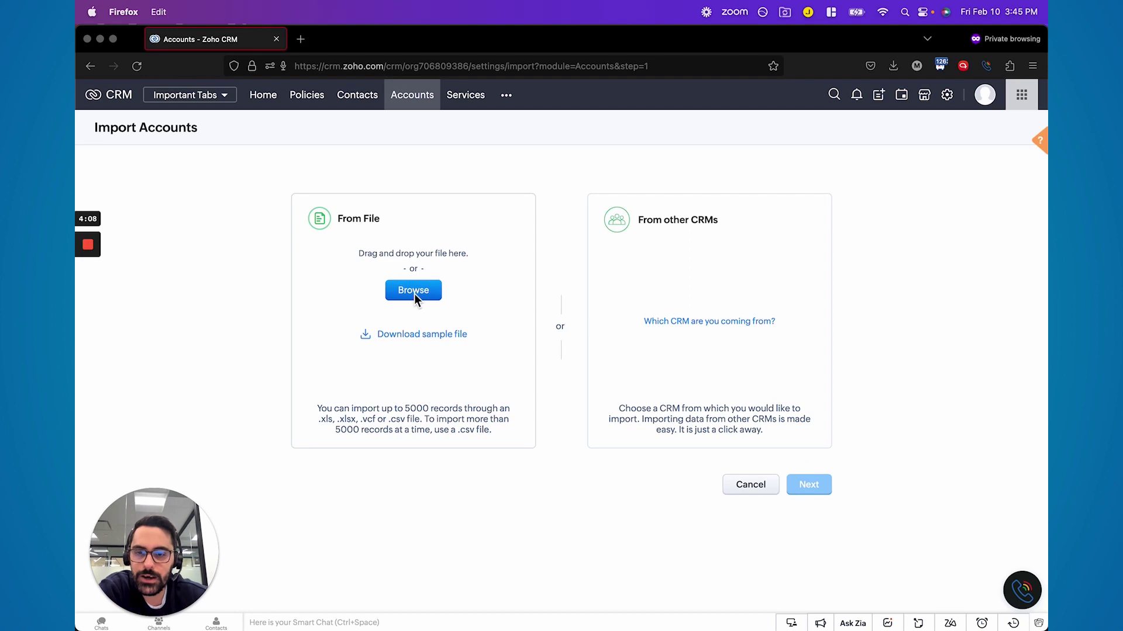
Upload MOCK_DATA(2).csv from Downloads and continue to the record-handling options.
click(414, 294)
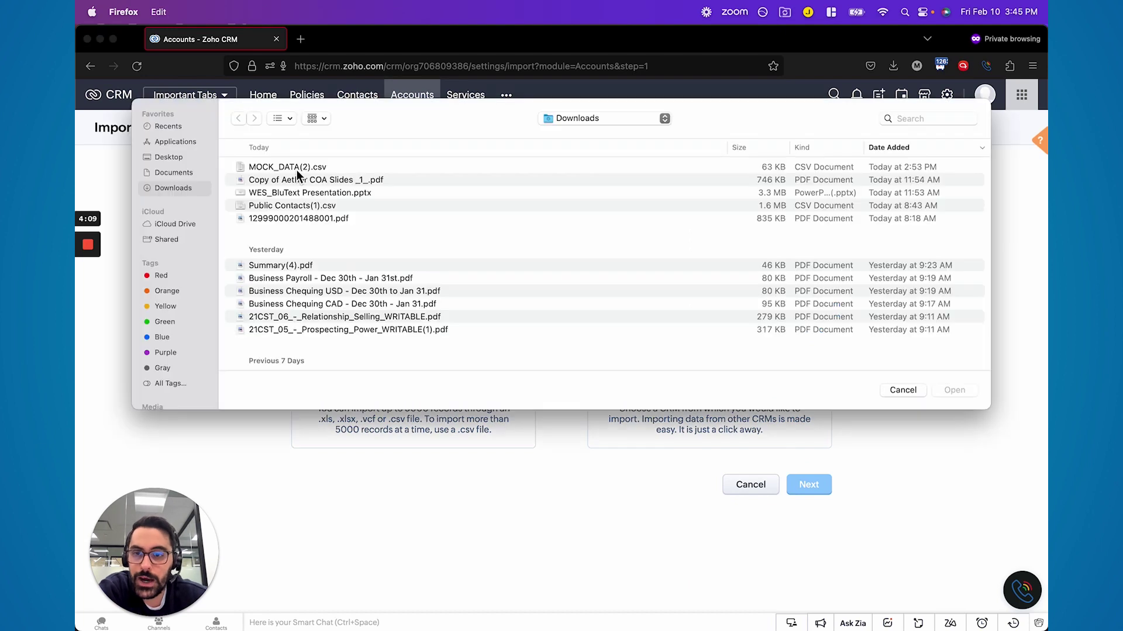
click(296, 169)
double_click(296, 169)
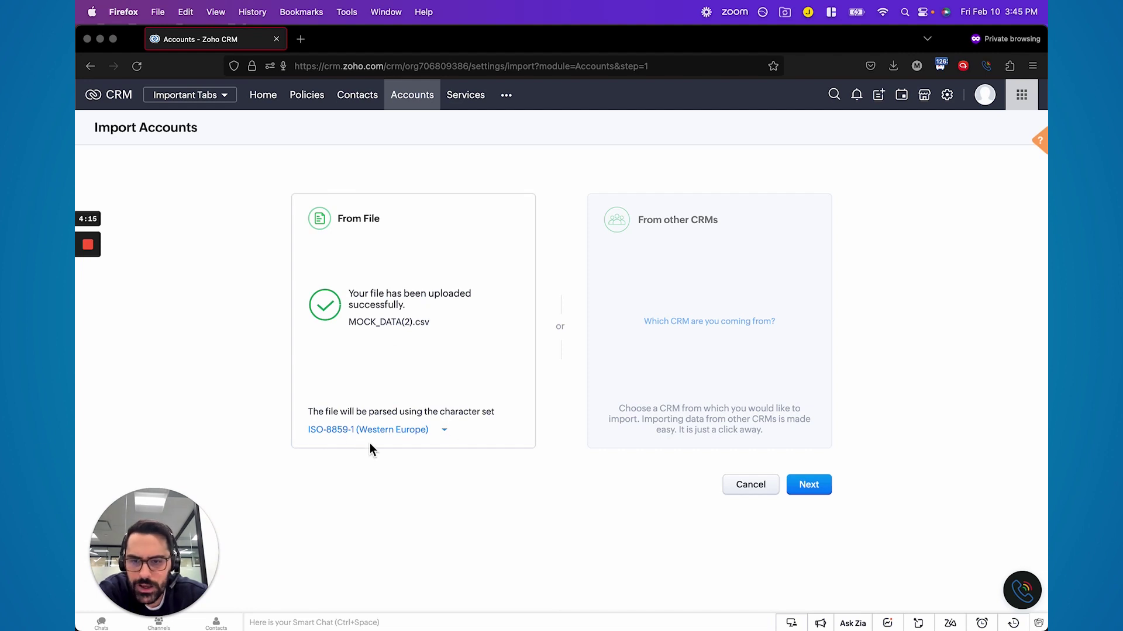
click(807, 483)
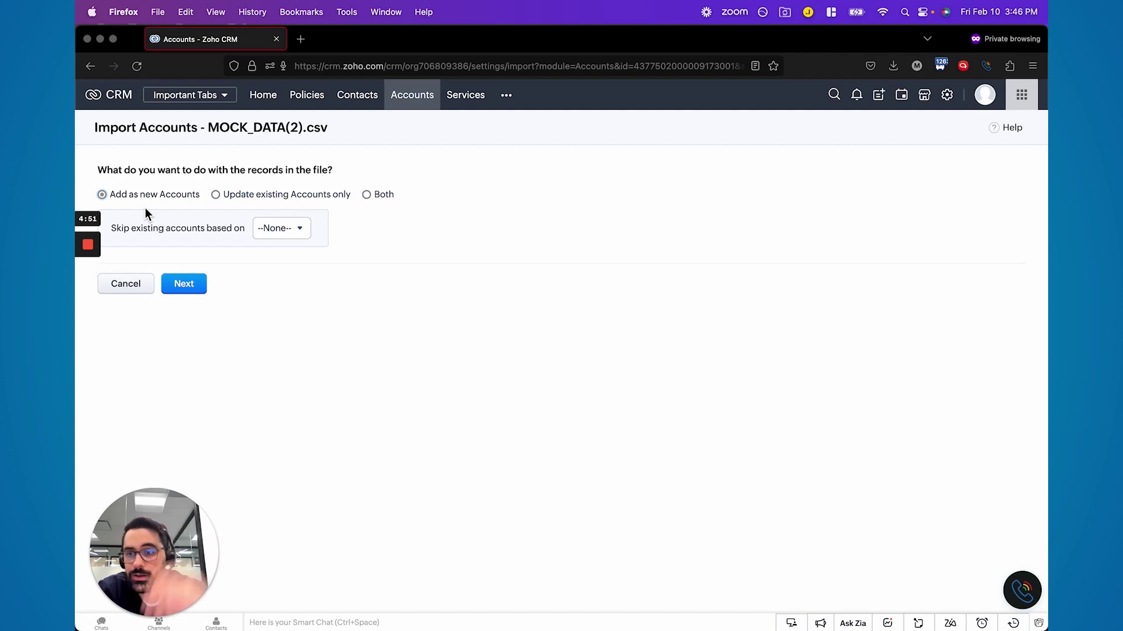
Set records to Both, matched on Account Name, without overwriting with empty values.
click(276, 230)
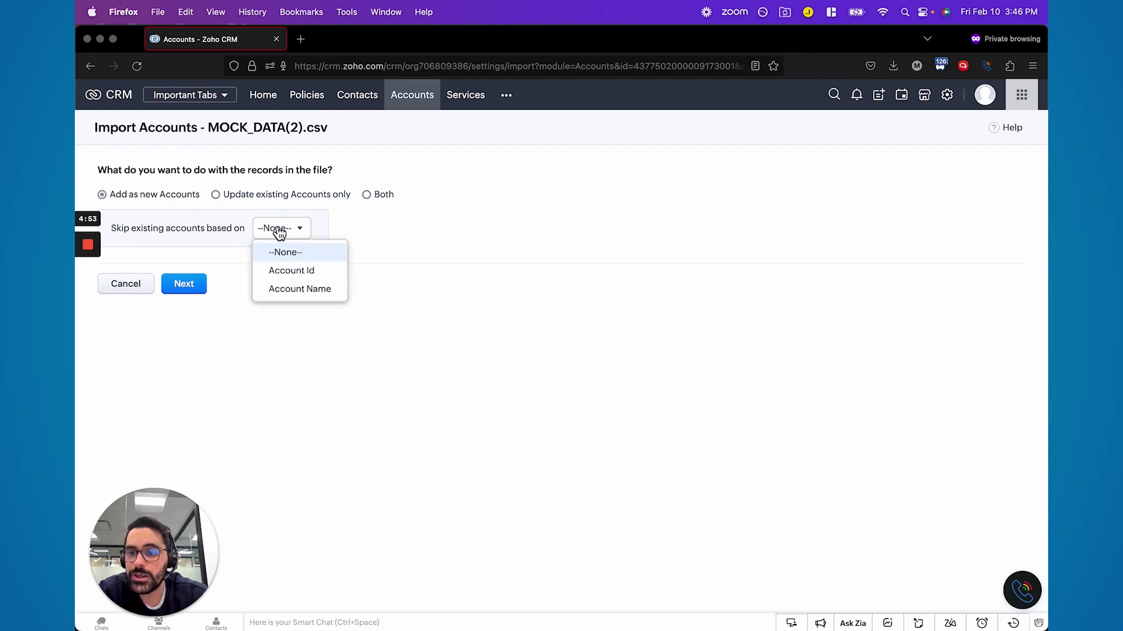
click(300, 290)
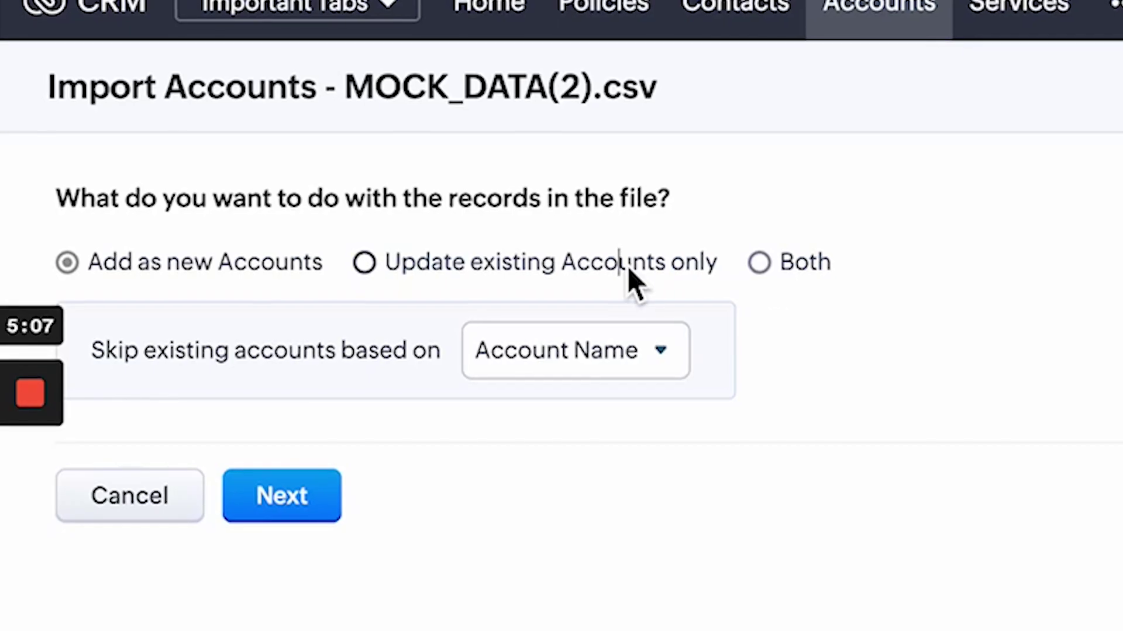
click(316, 199)
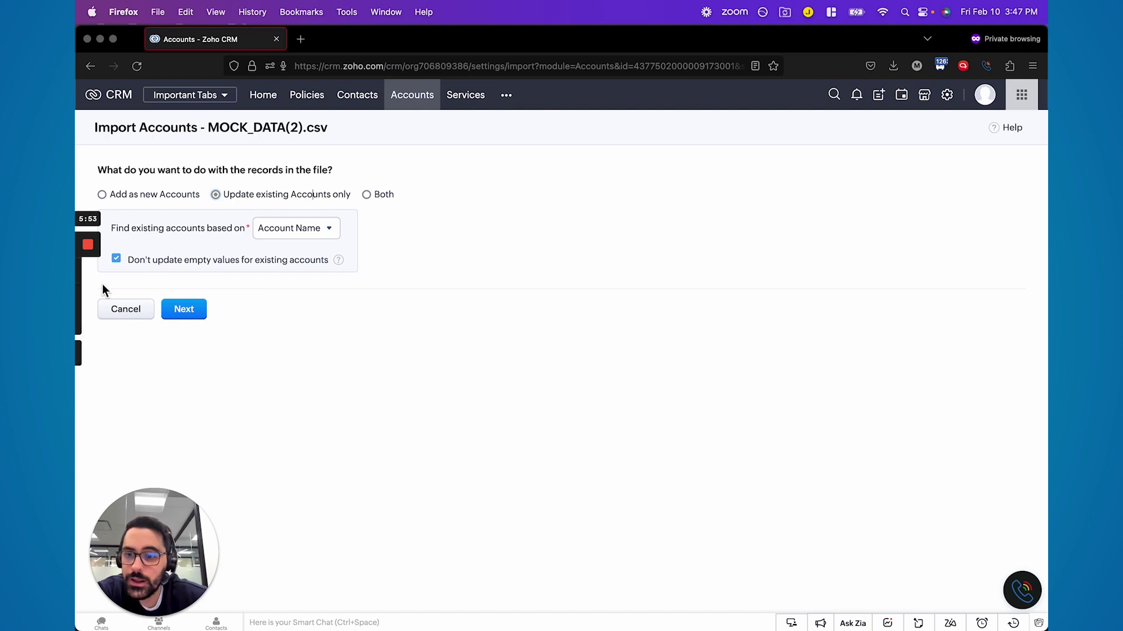
click(121, 261)
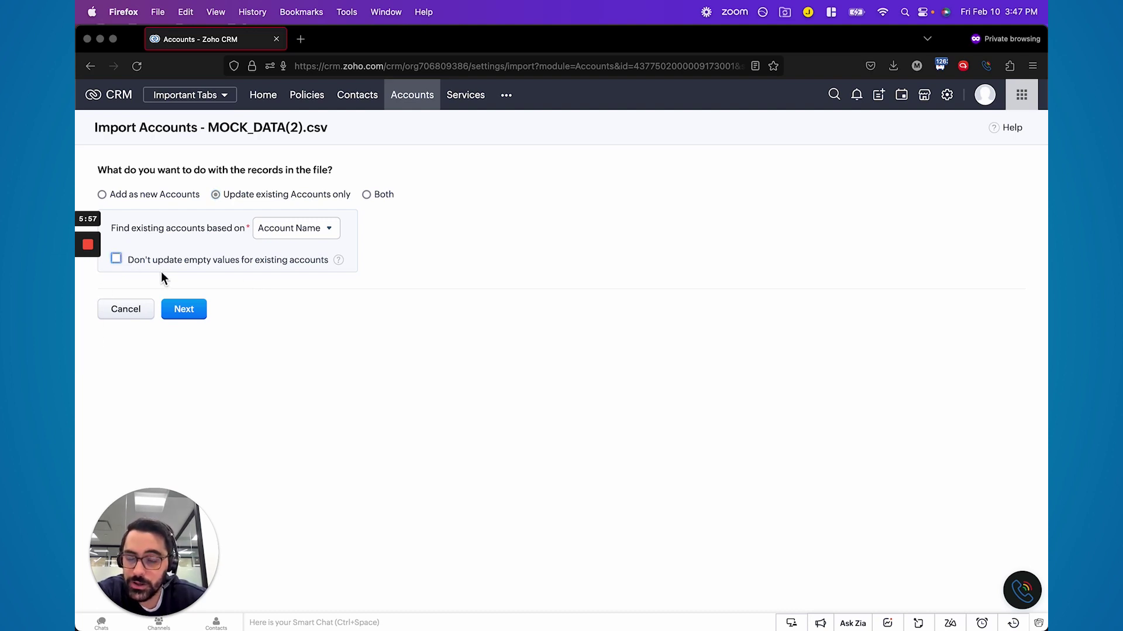
click(115, 257)
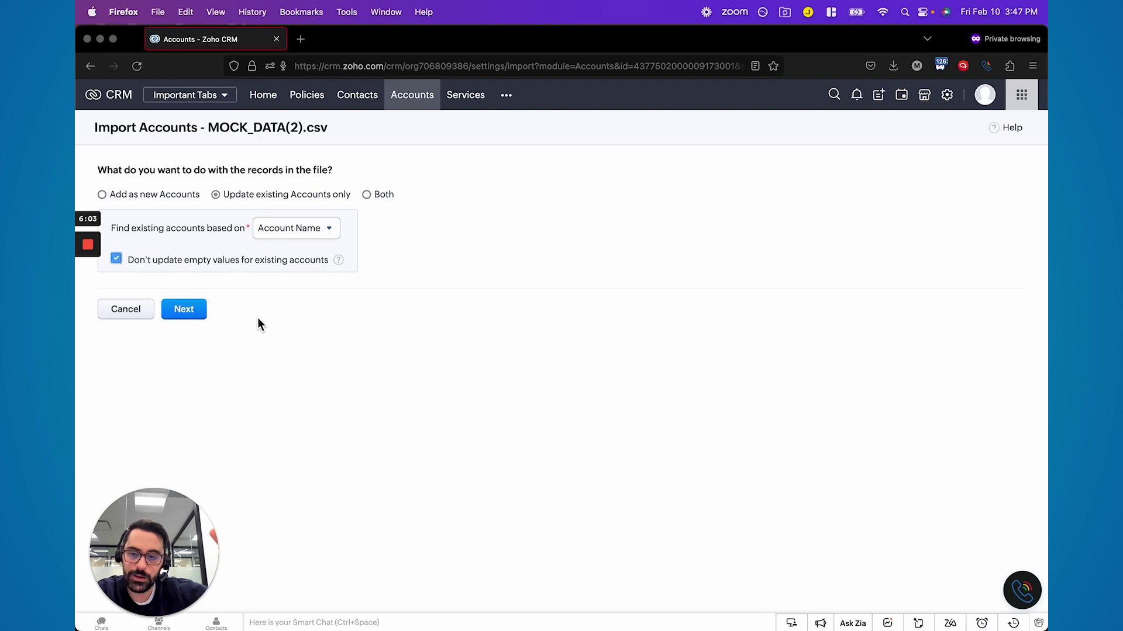
click(367, 195)
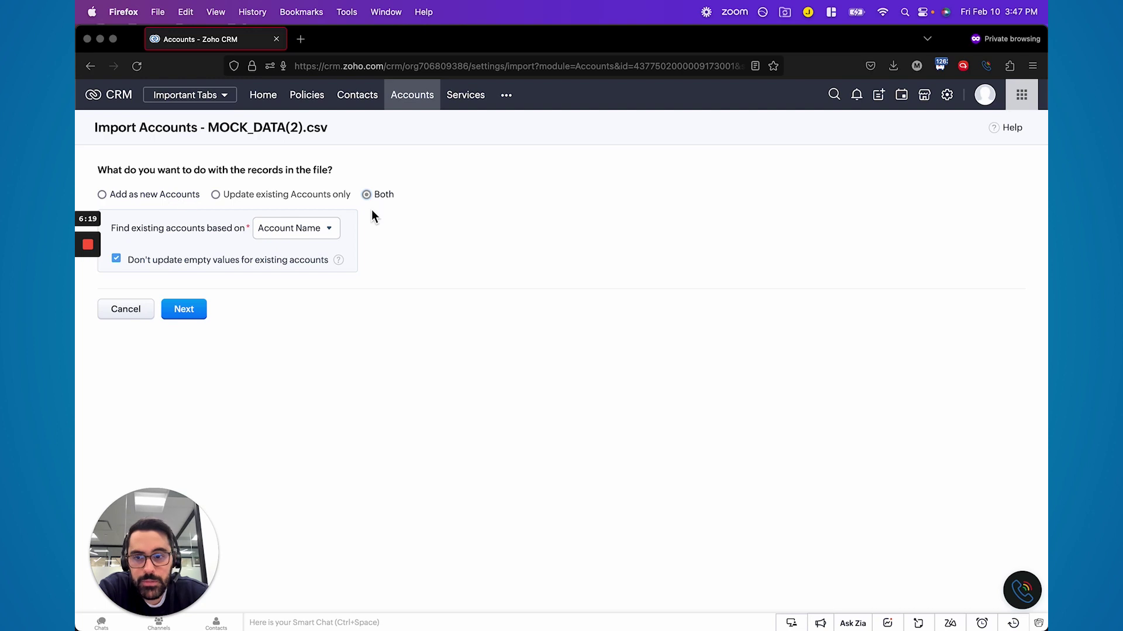
click(193, 310)
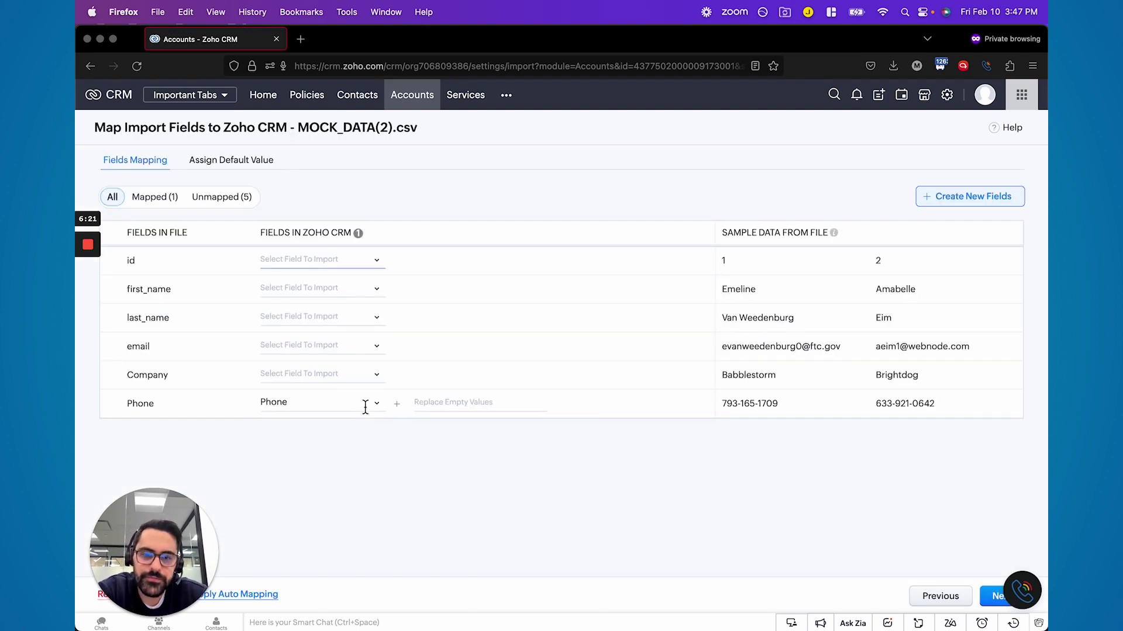
Map the file's Company column to Account Name and Phone back to Phone.
click(291, 374)
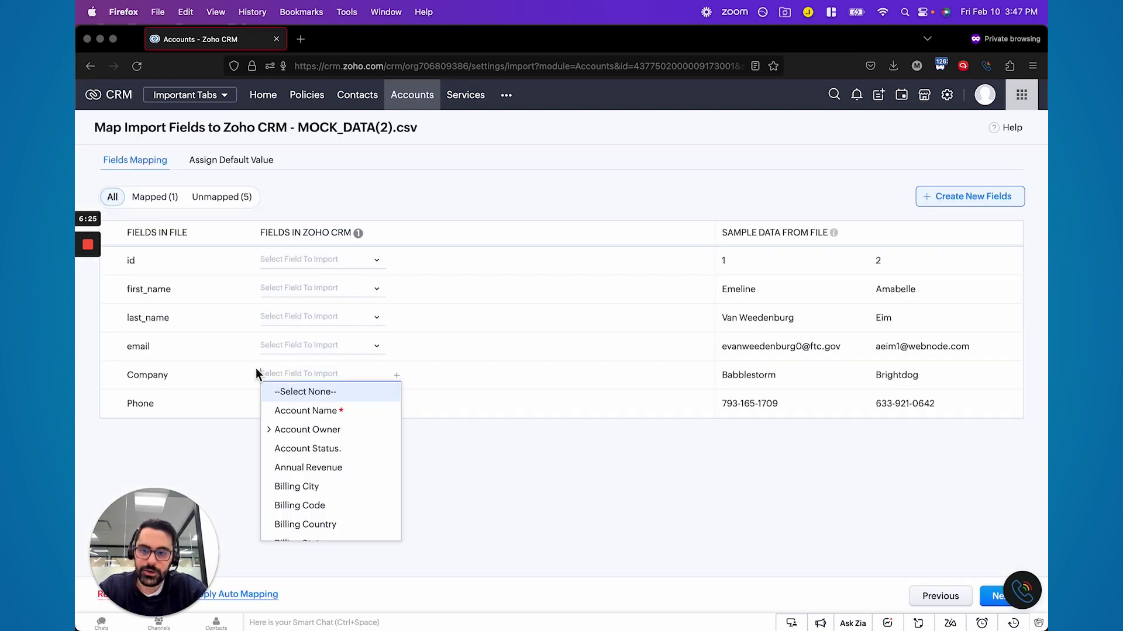
click(229, 391)
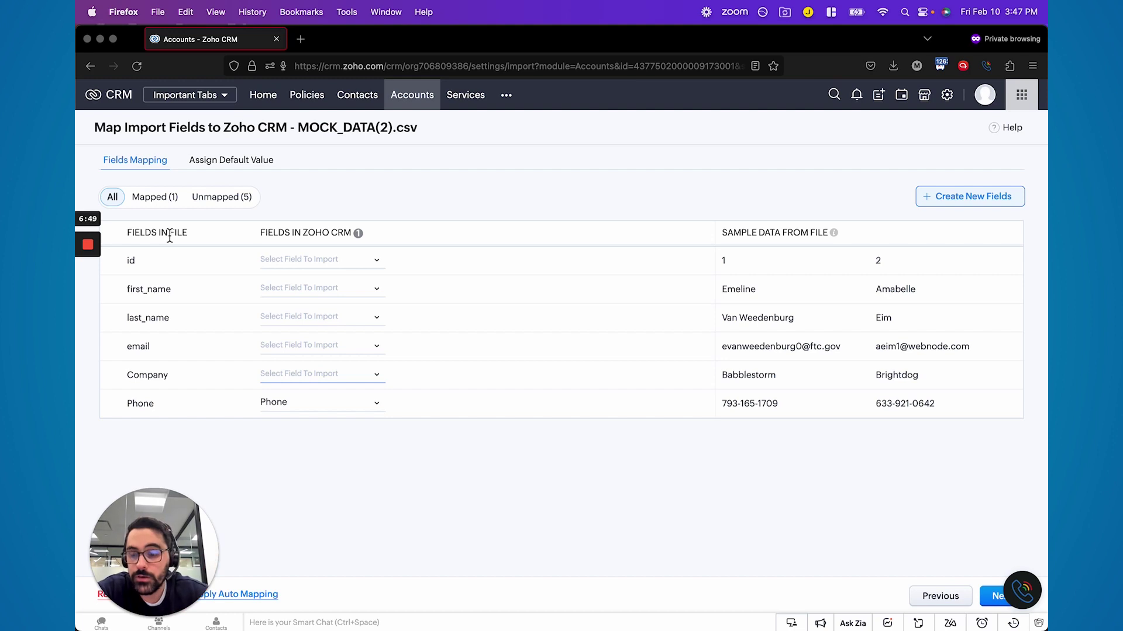
click(283, 402)
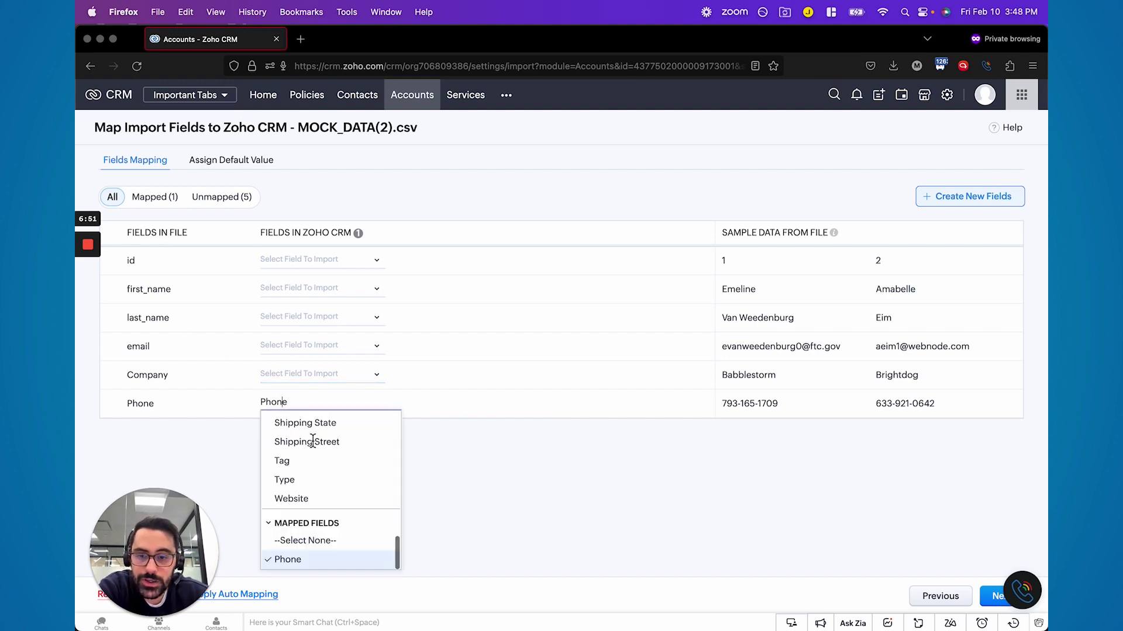
click(303, 419)
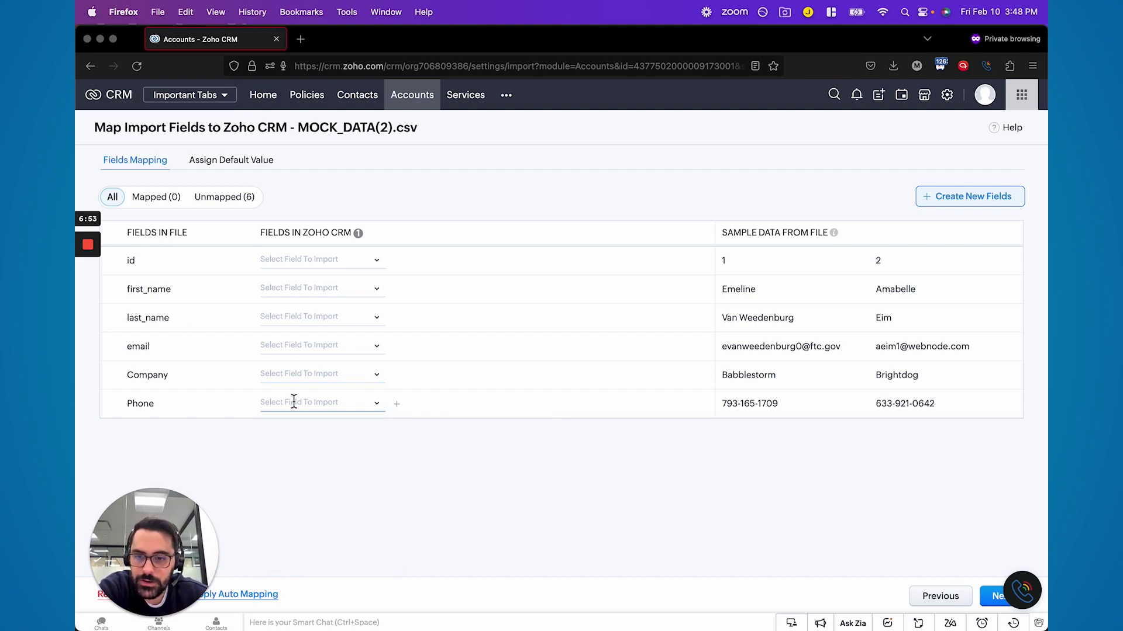
double_click(155, 375)
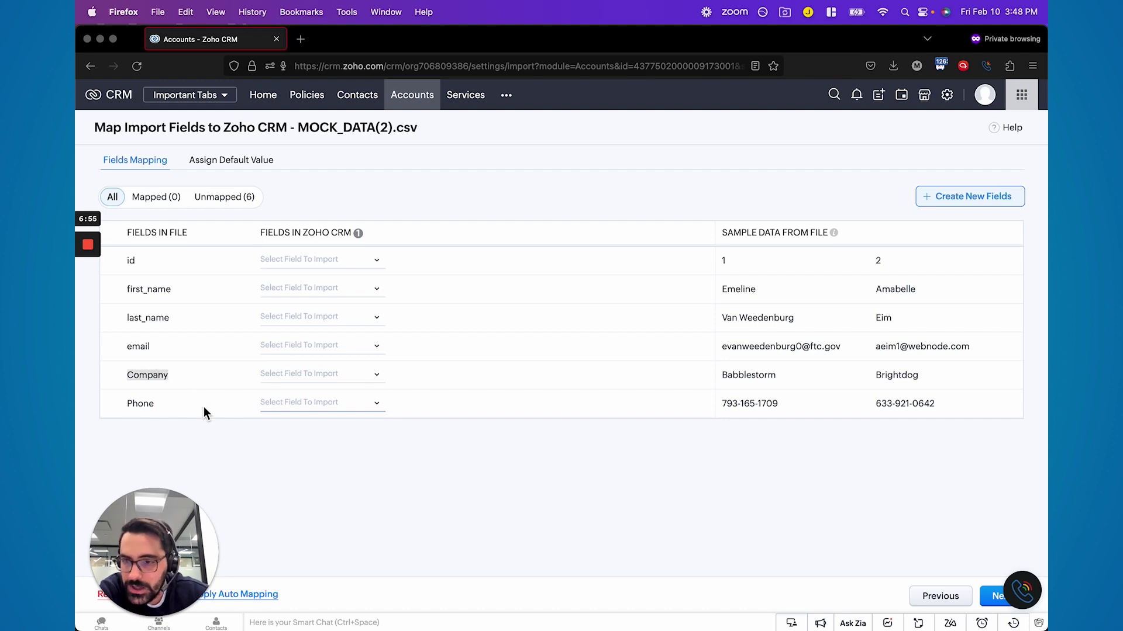
click(280, 378)
click(296, 406)
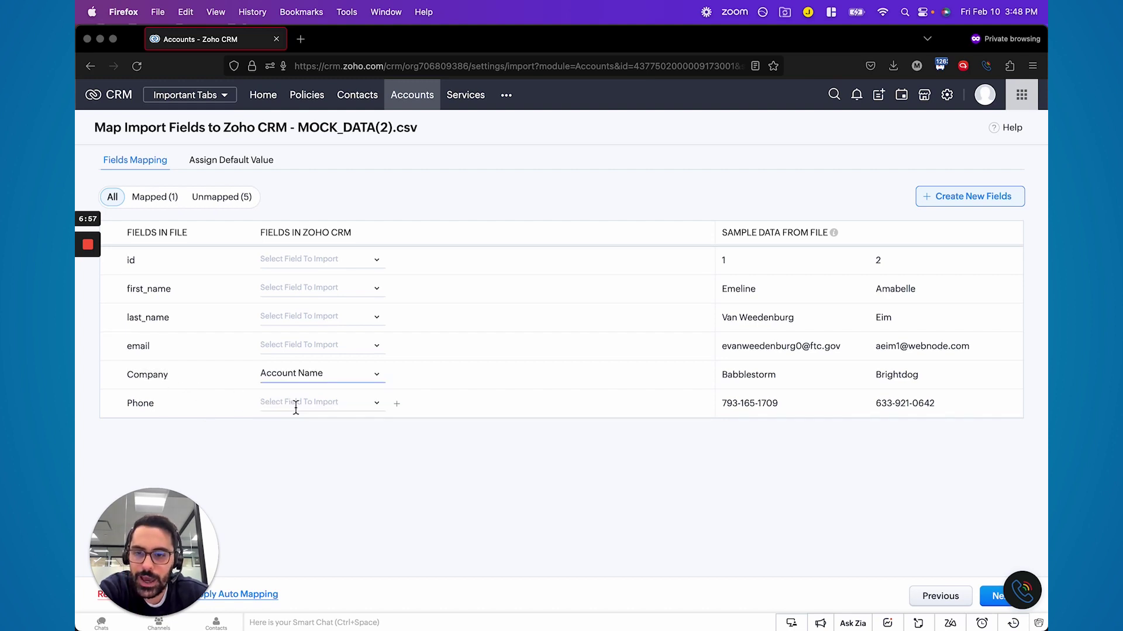
click(304, 402)
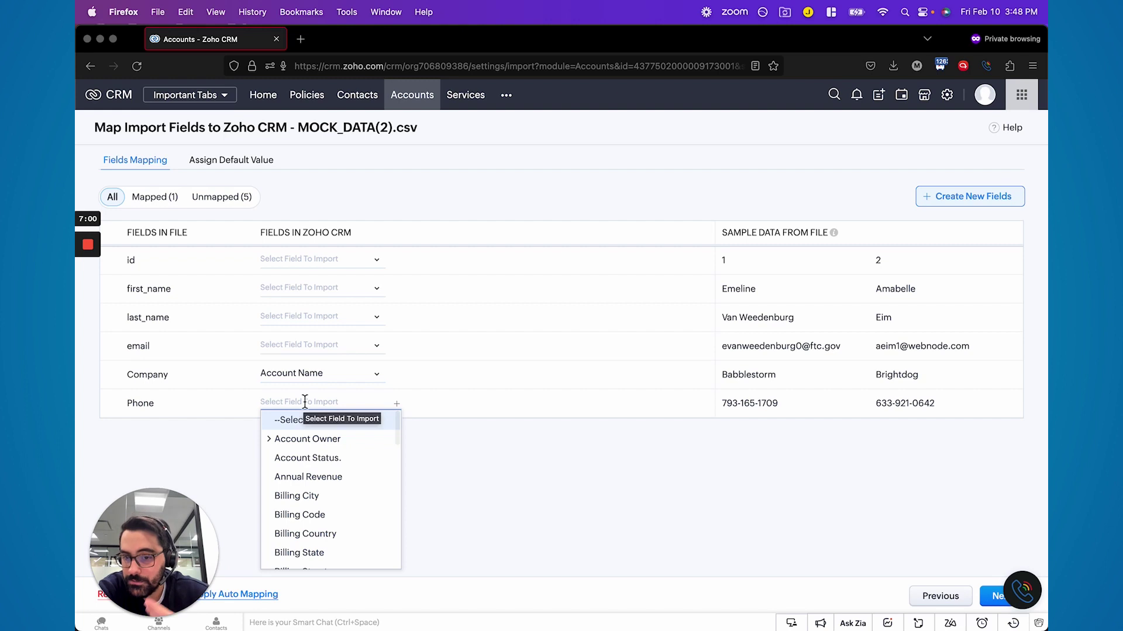
scroll(314, 483, down, 10)
click(298, 466)
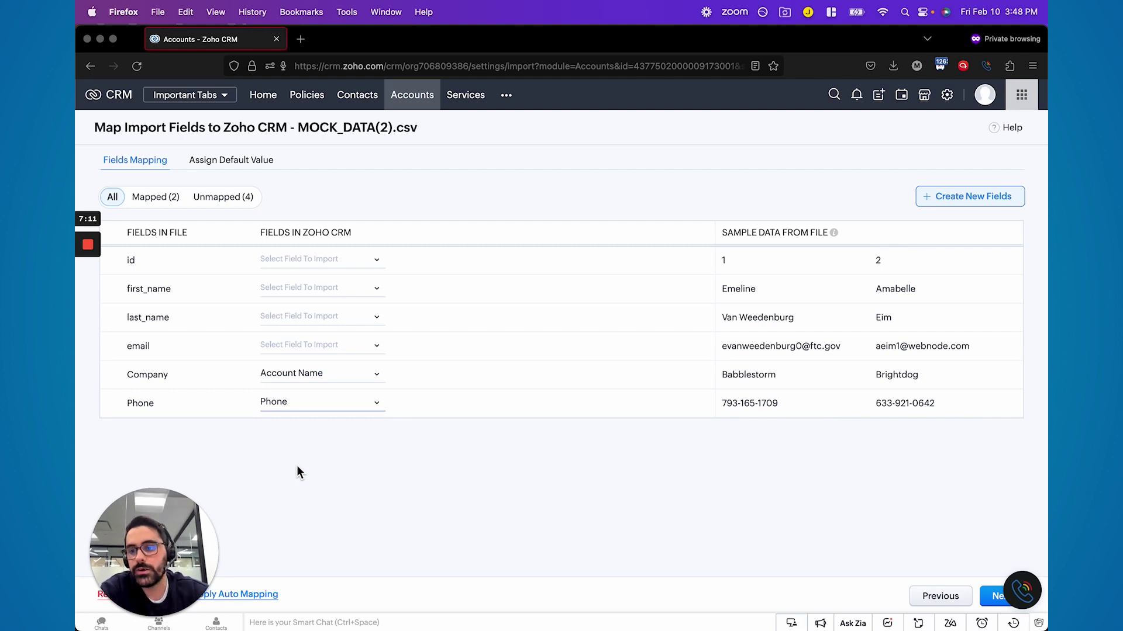
Check the Mapped (2) and Unmapped (4) filters, then show all fields again.
click(158, 199)
click(225, 204)
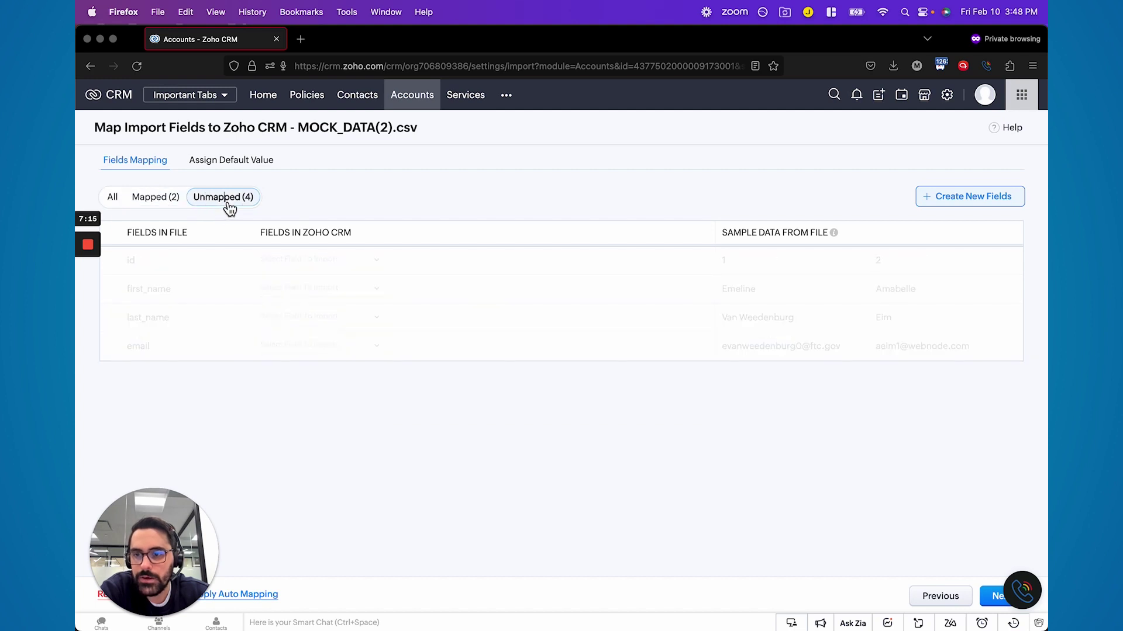
click(167, 201)
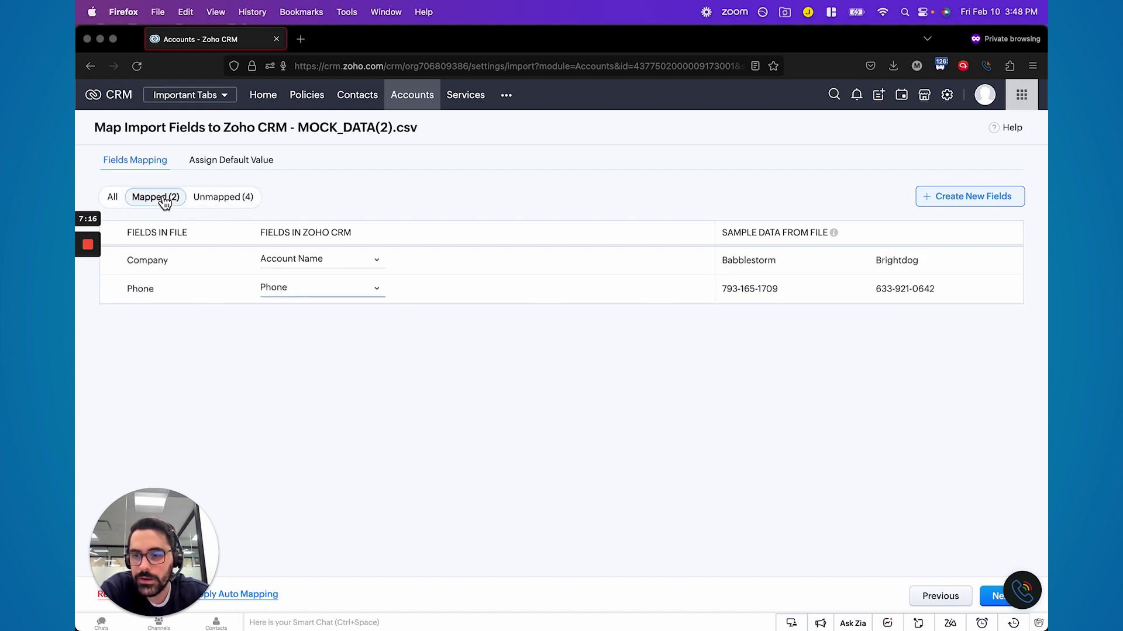
click(216, 205)
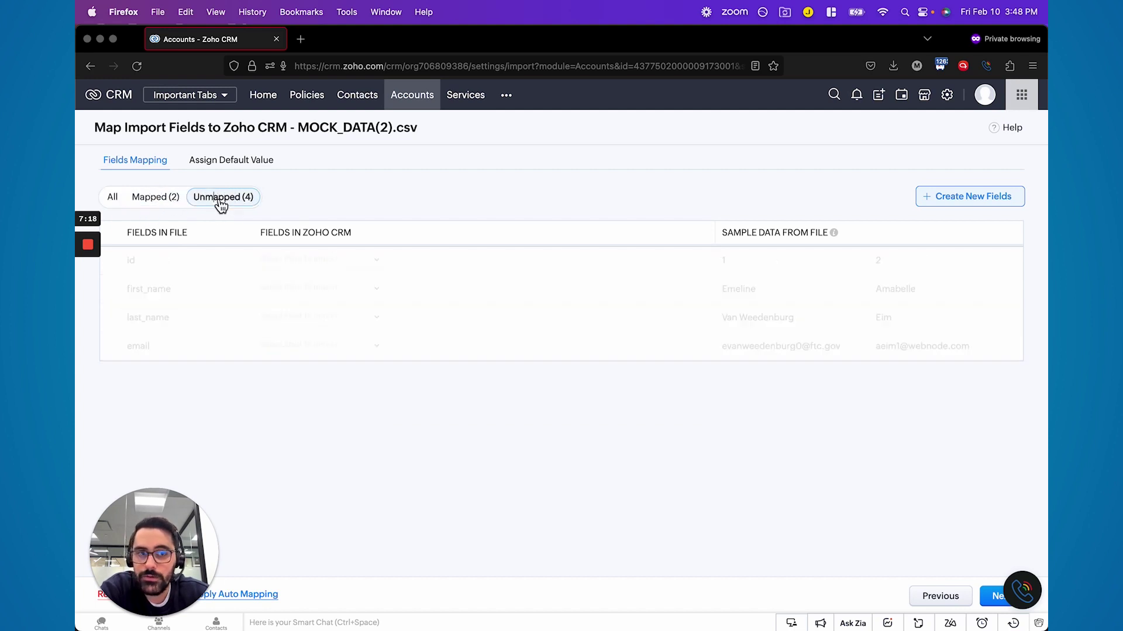
click(179, 202)
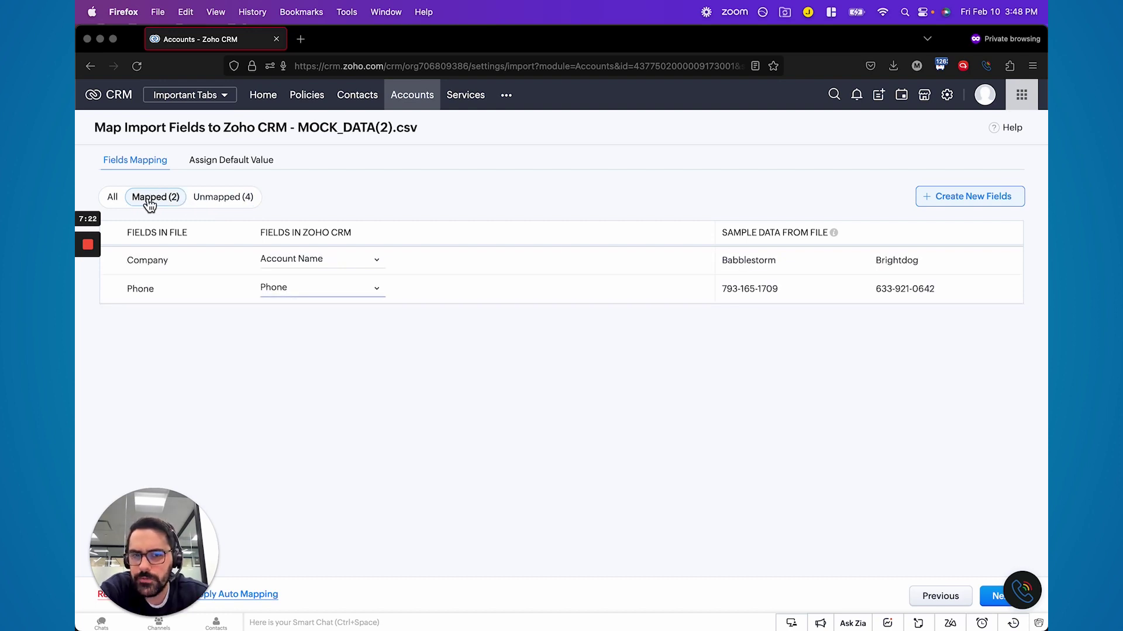
click(112, 198)
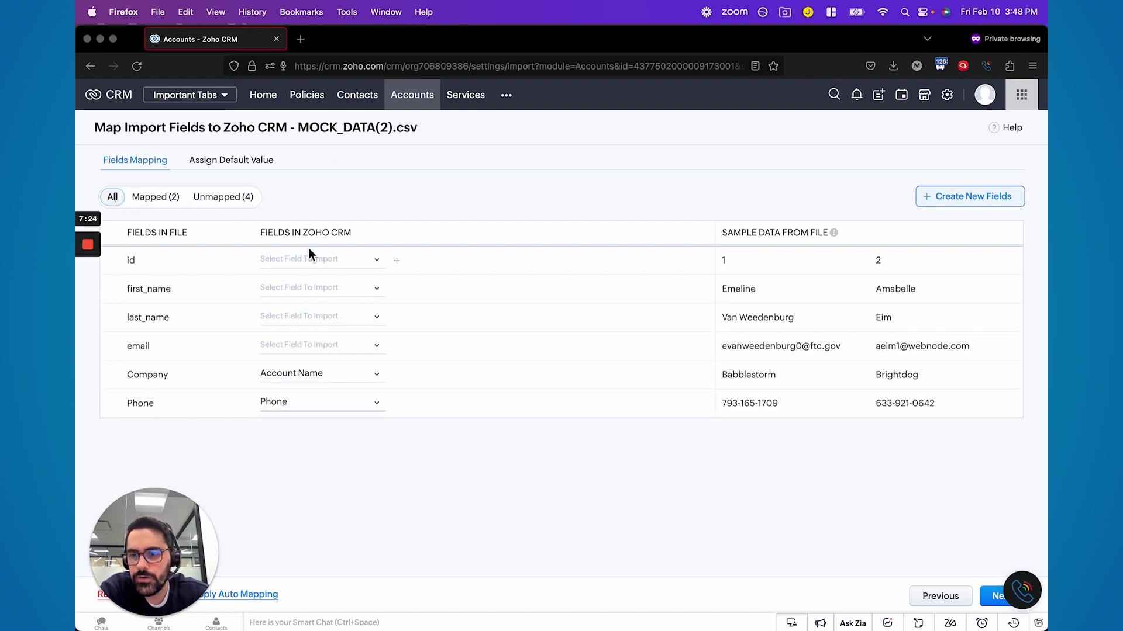
Inspect Create New Fields, deselecting all unmapped columns and reviewing last_name as a Text field.
click(939, 205)
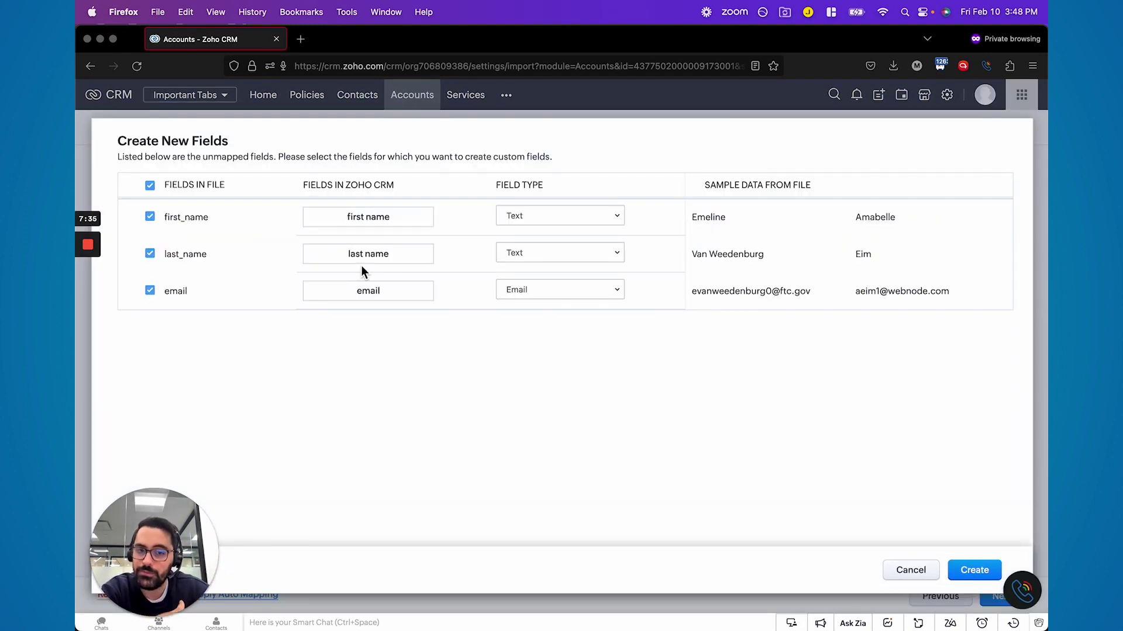
click(150, 185)
click(605, 168)
click(151, 254)
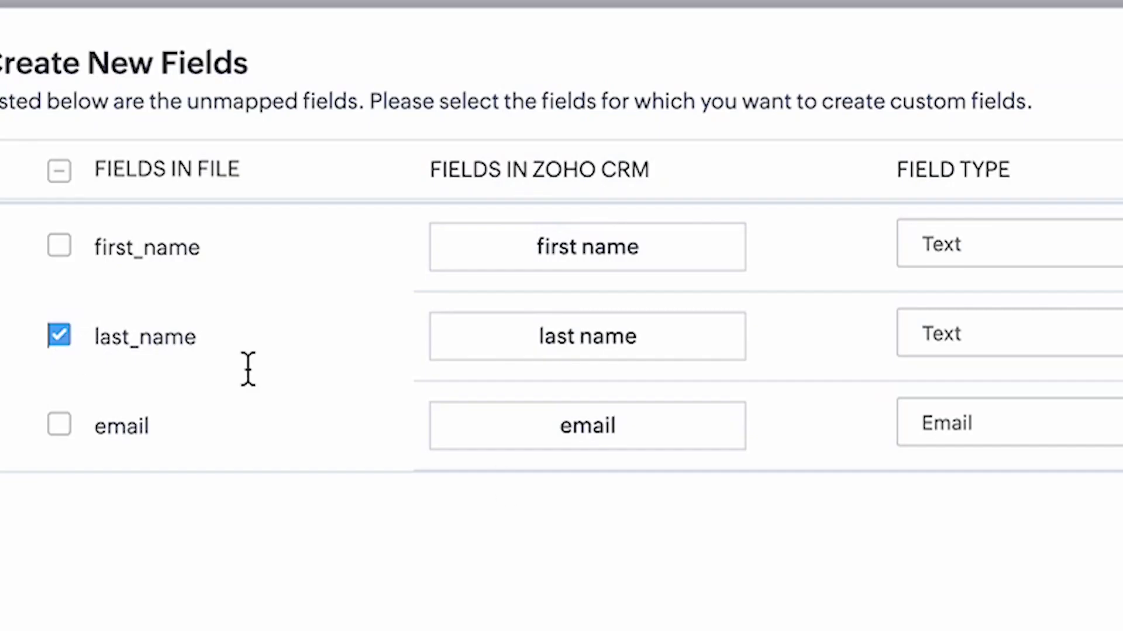
click(690, 349)
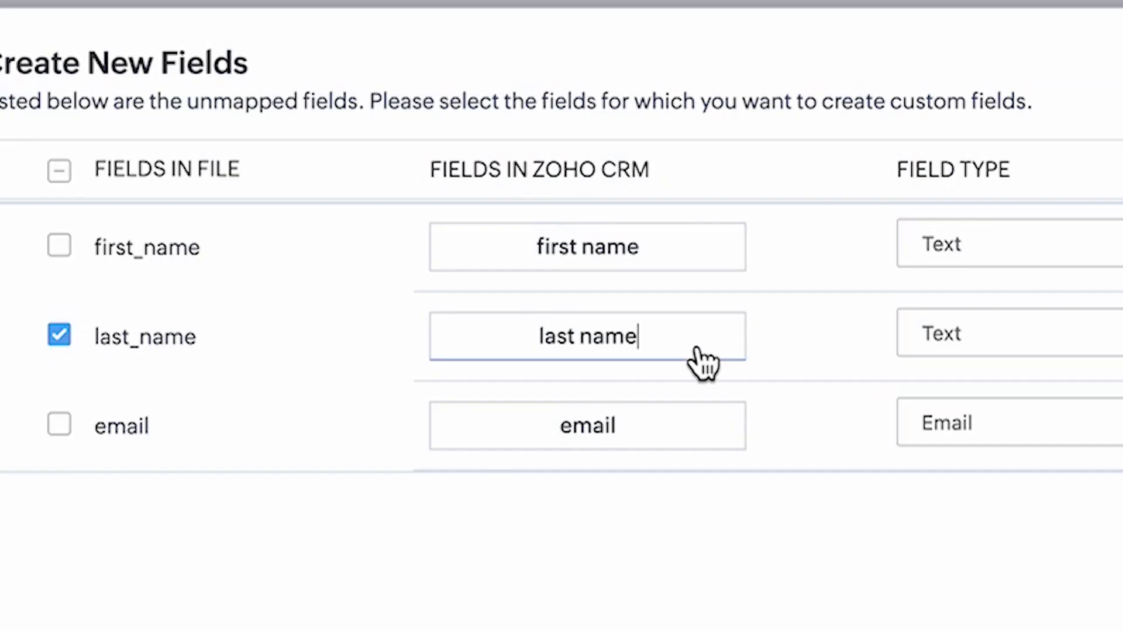
click(953, 345)
click(685, 447)
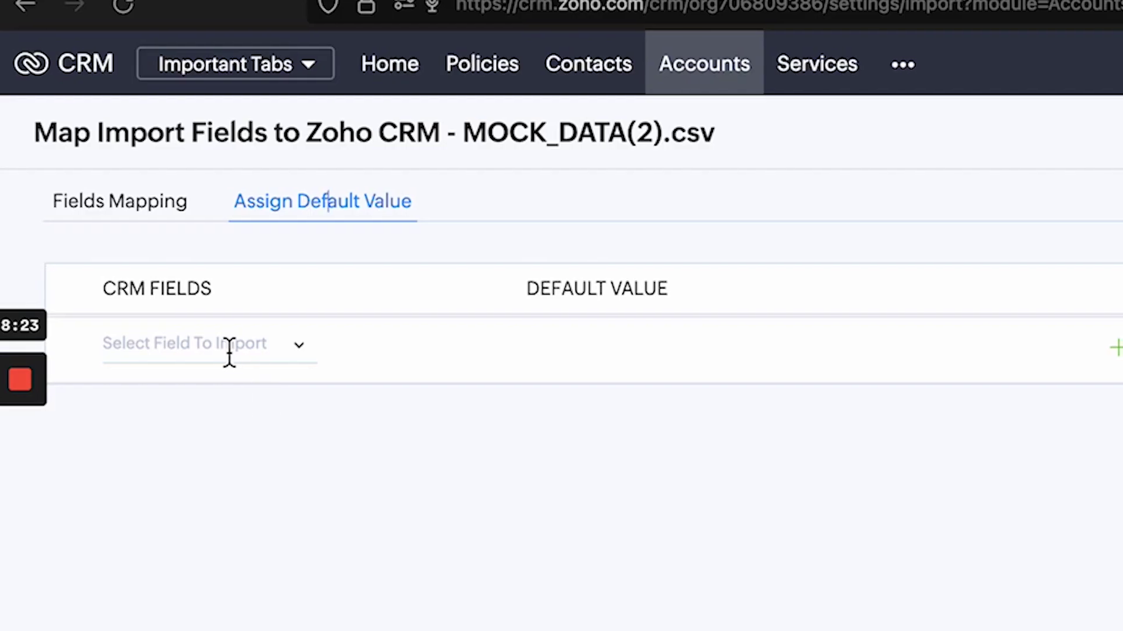
Give Account Status the default value Suspect, removing an extra empty default row.
click(187, 228)
click(147, 283)
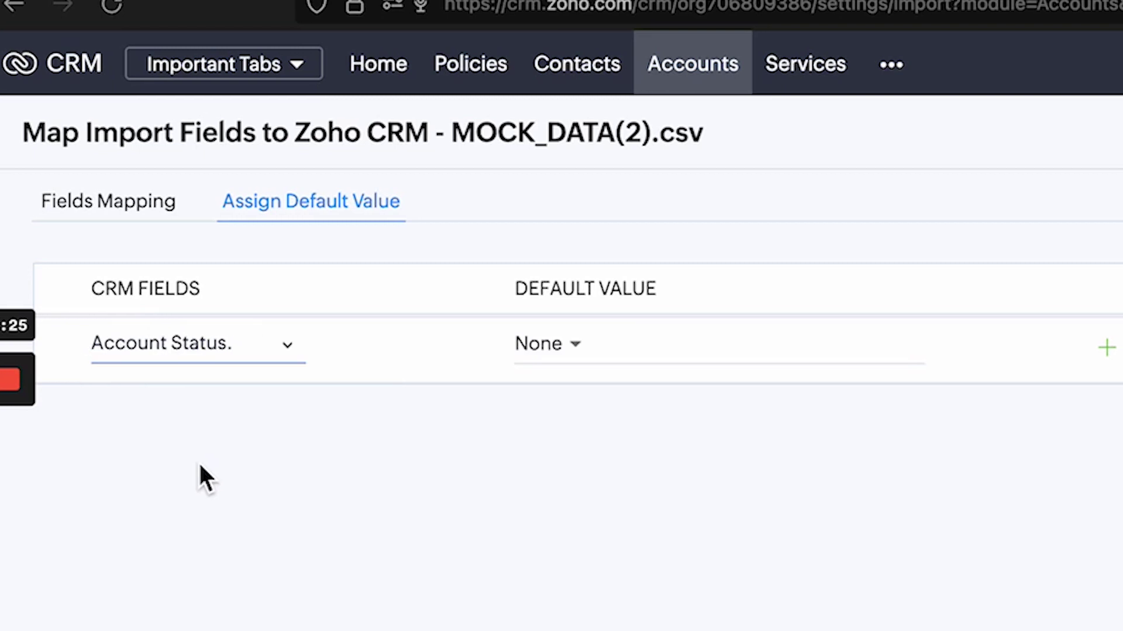
click(544, 344)
click(570, 419)
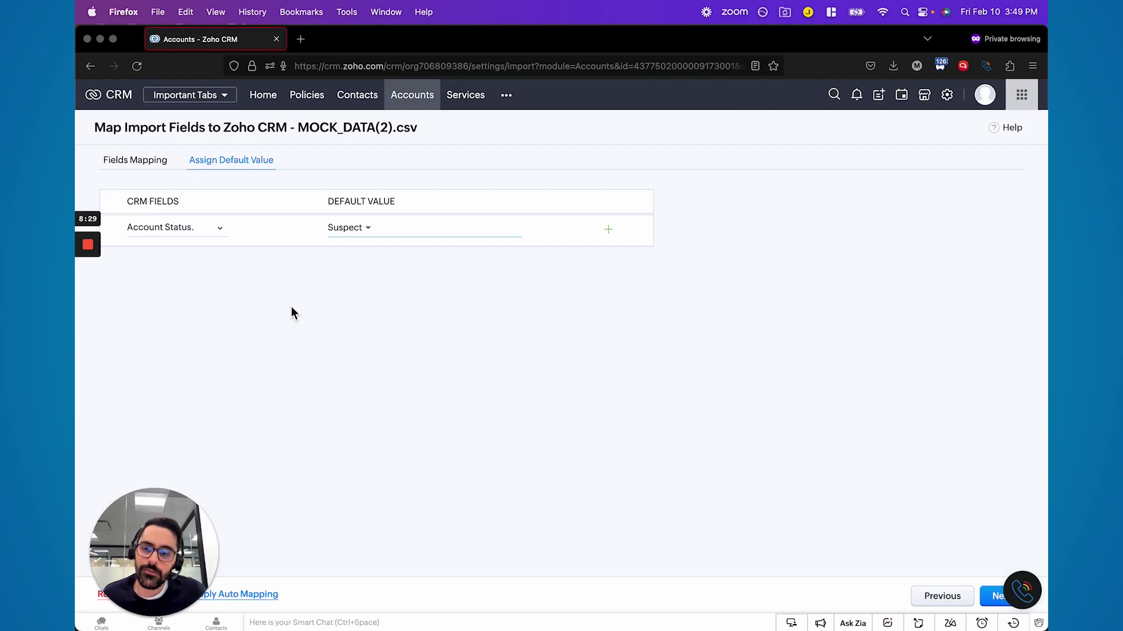
click(121, 159)
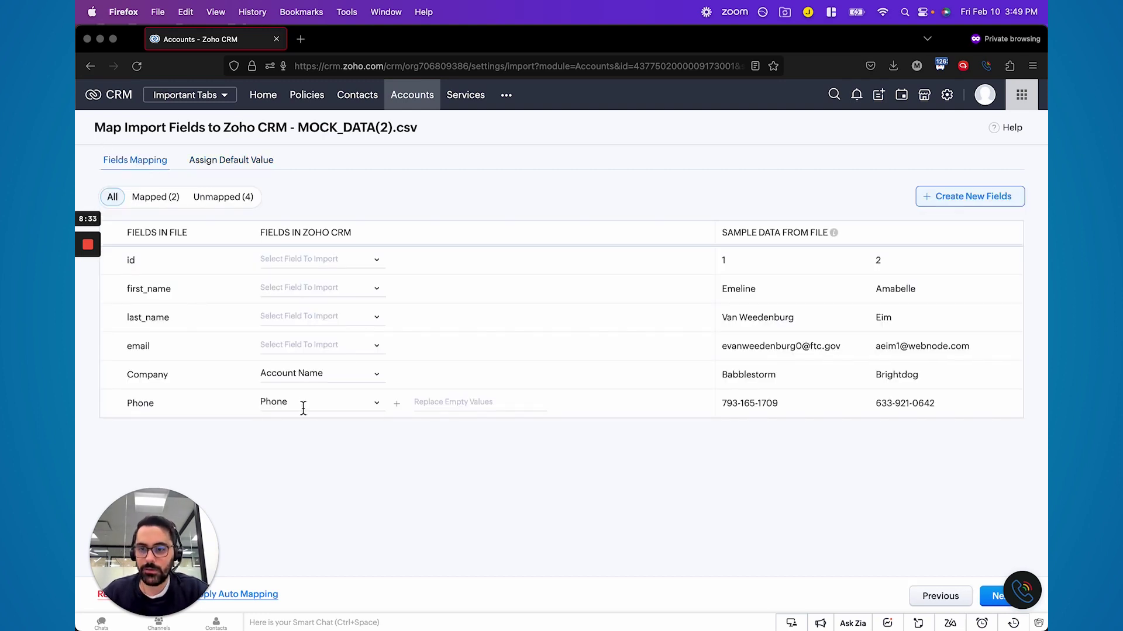
click(246, 169)
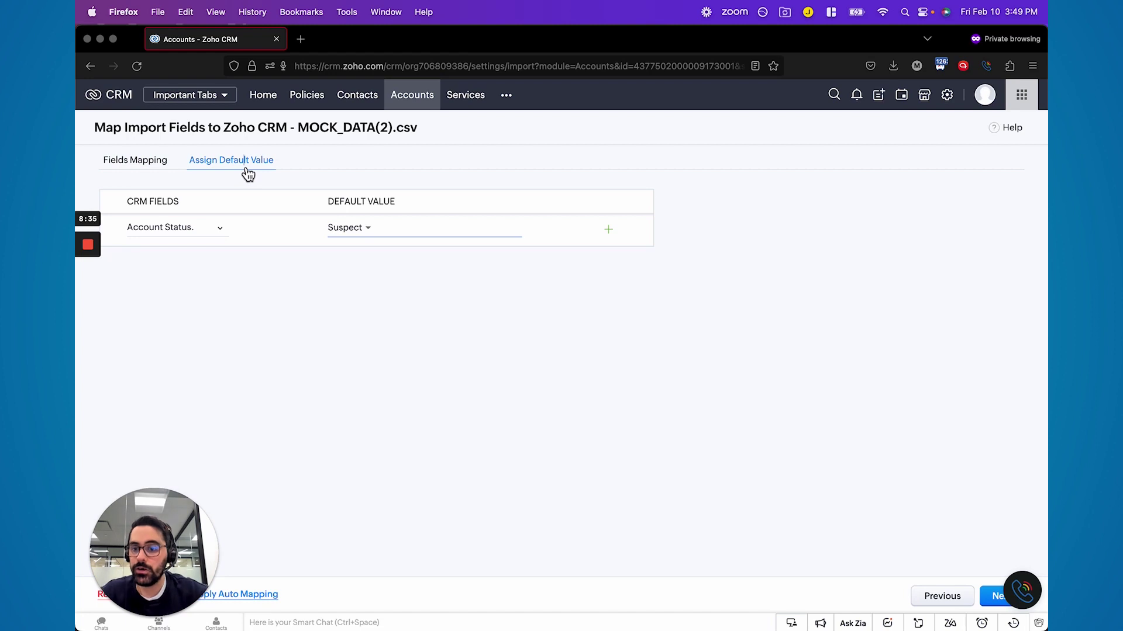
click(608, 229)
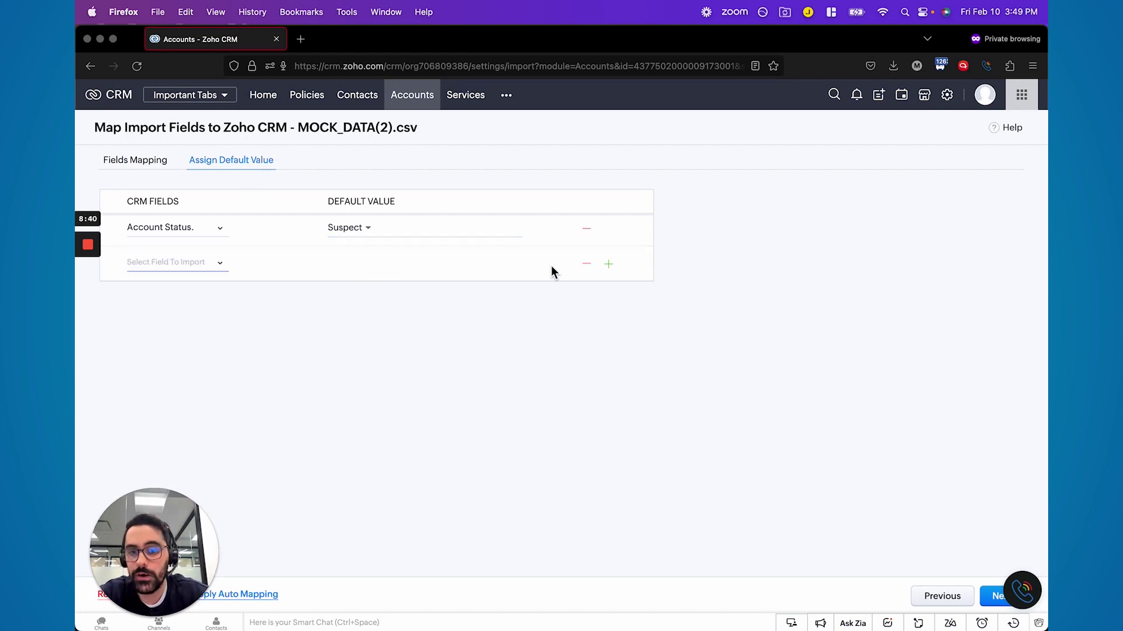
click(587, 264)
Recheck the Mapped and Unmapped field filters, then advance with Next.
click(136, 160)
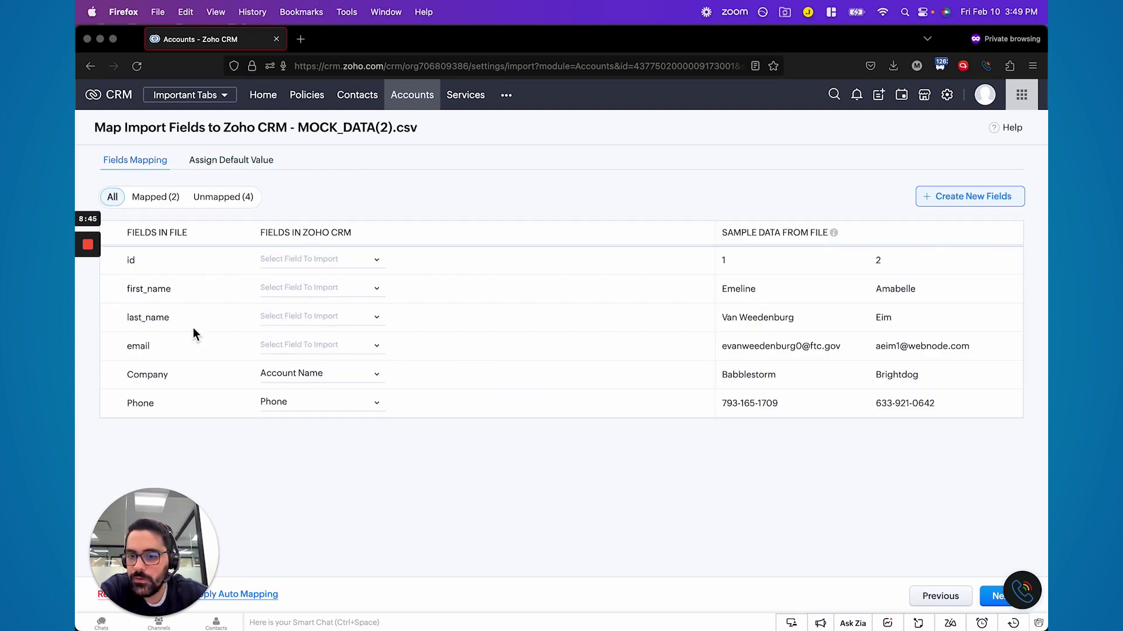
click(156, 199)
click(225, 200)
click(169, 200)
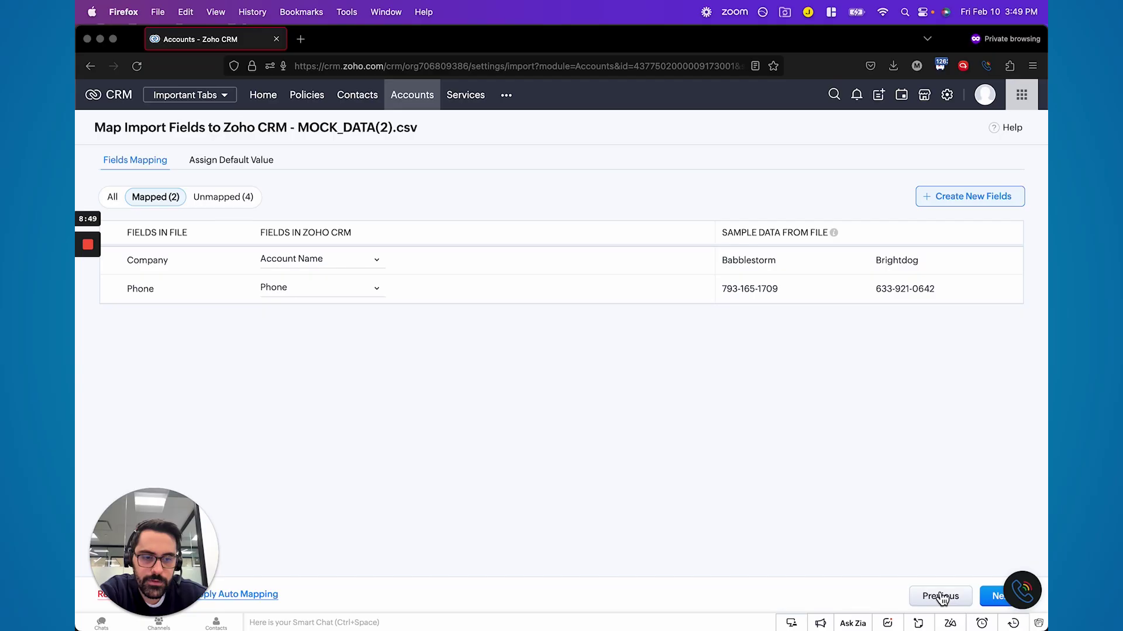
click(992, 597)
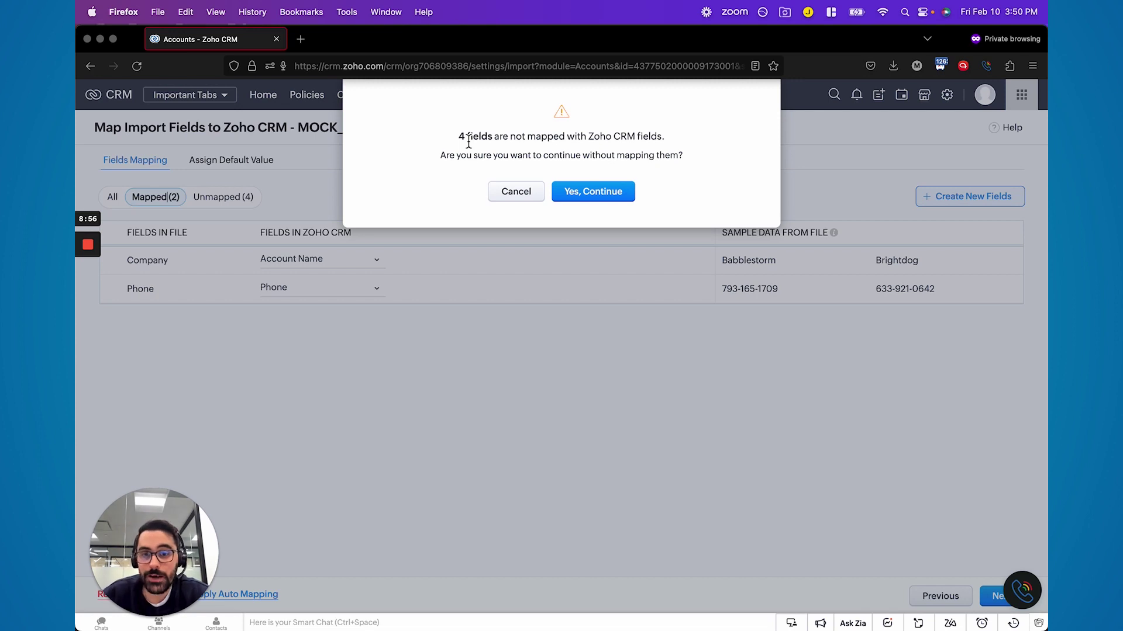
Confirm 'Yes, Continue' despite the 4 unmapped fields.
click(575, 191)
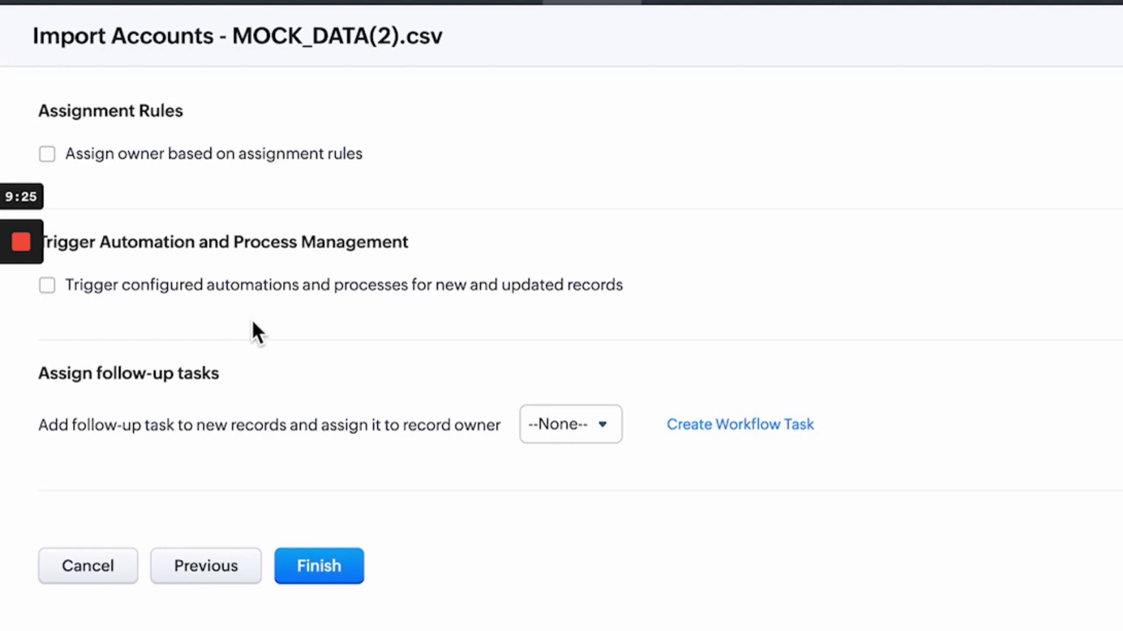
Leave Trigger automations unchecked and follow-up task at --None--, then finish the import.
click(58, 291)
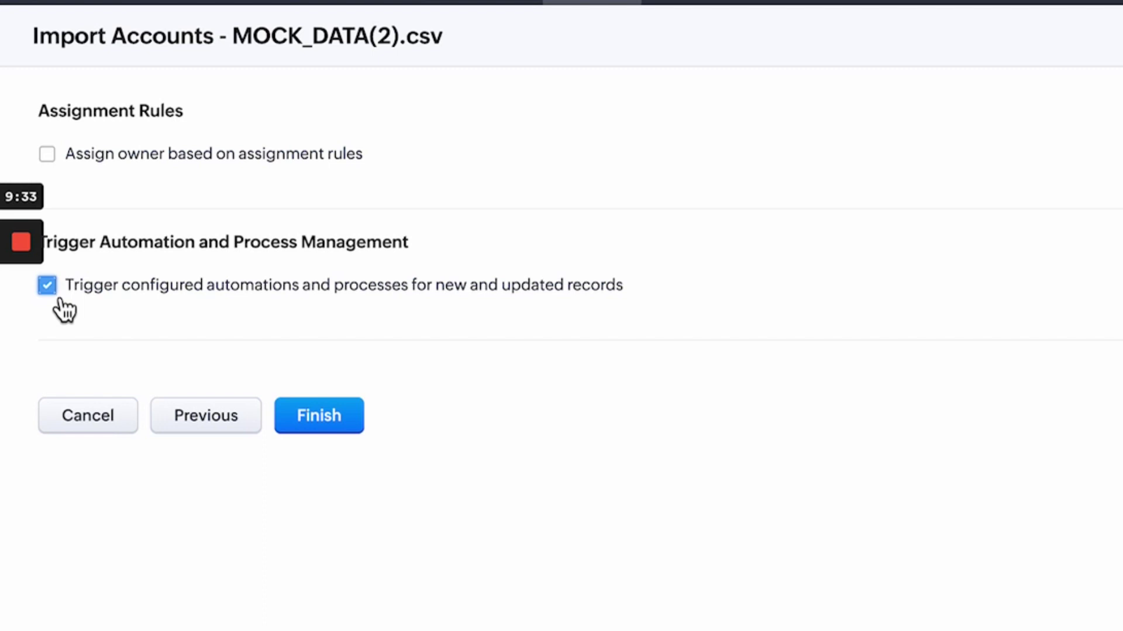
click(59, 299)
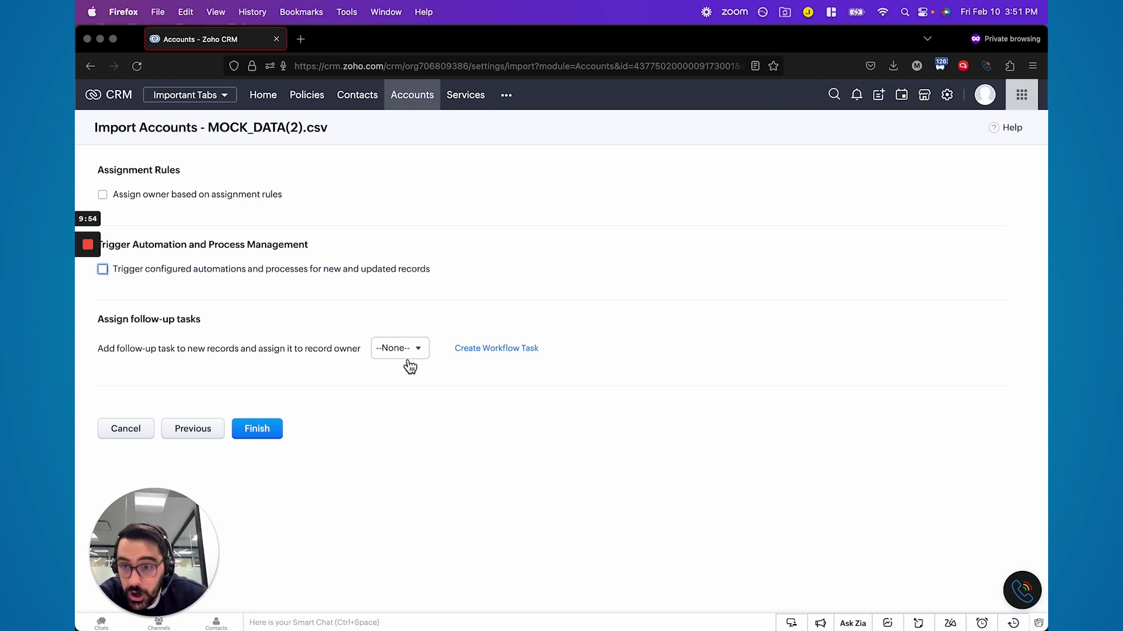
click(408, 362)
click(408, 368)
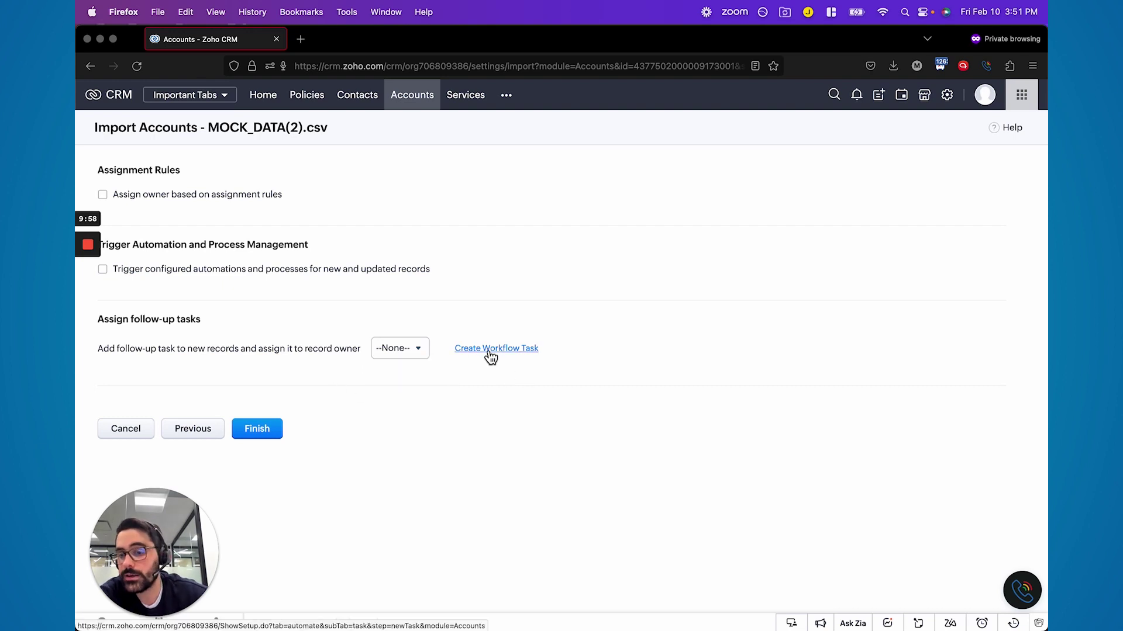
click(261, 427)
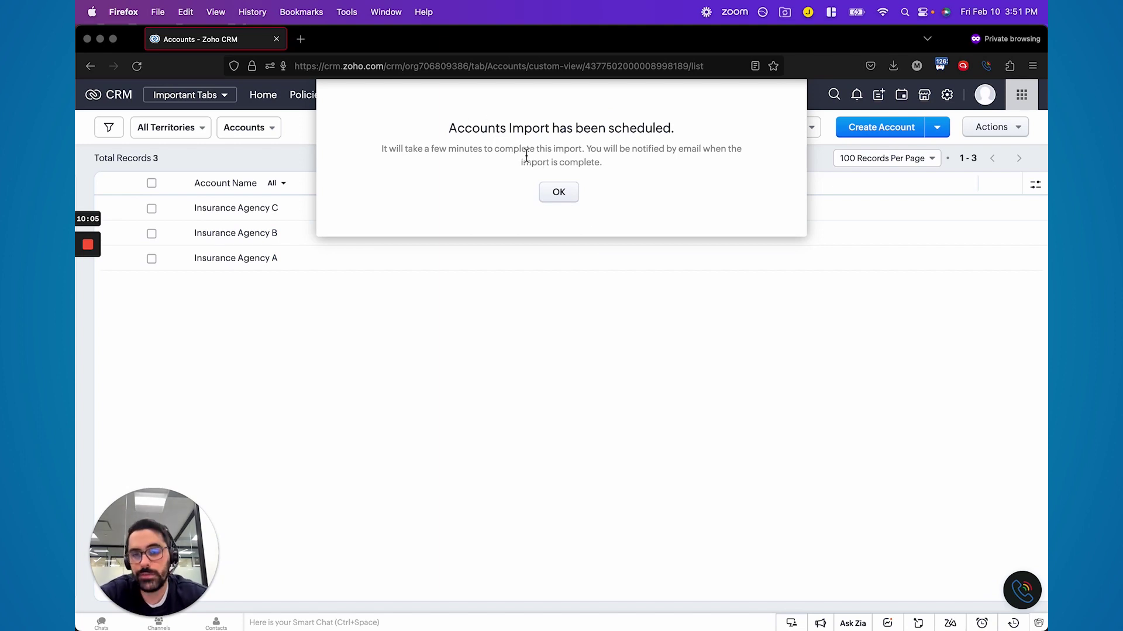
Dismiss the import notice and show Import History with the MOCK_DATA(2).csv Accounts import.
click(560, 193)
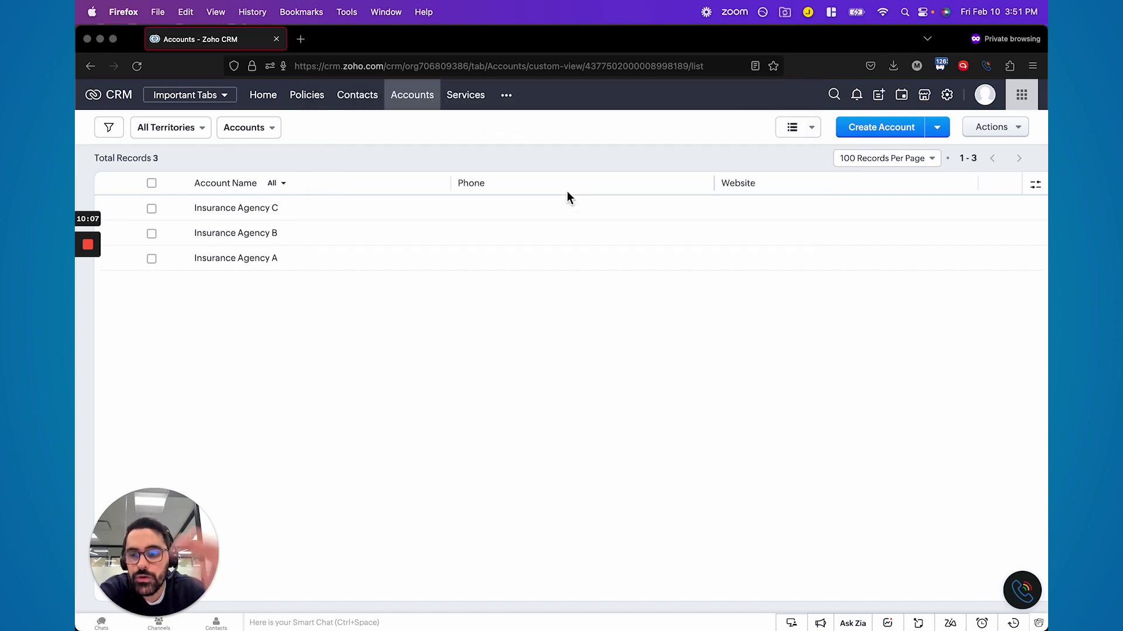
click(947, 98)
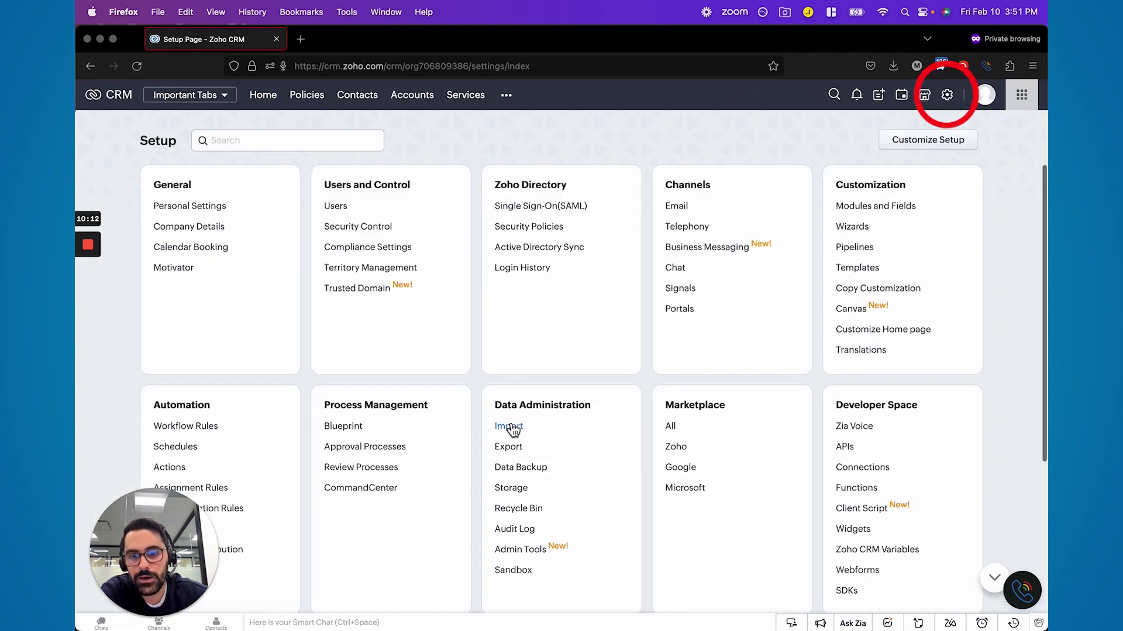
click(510, 431)
click(358, 139)
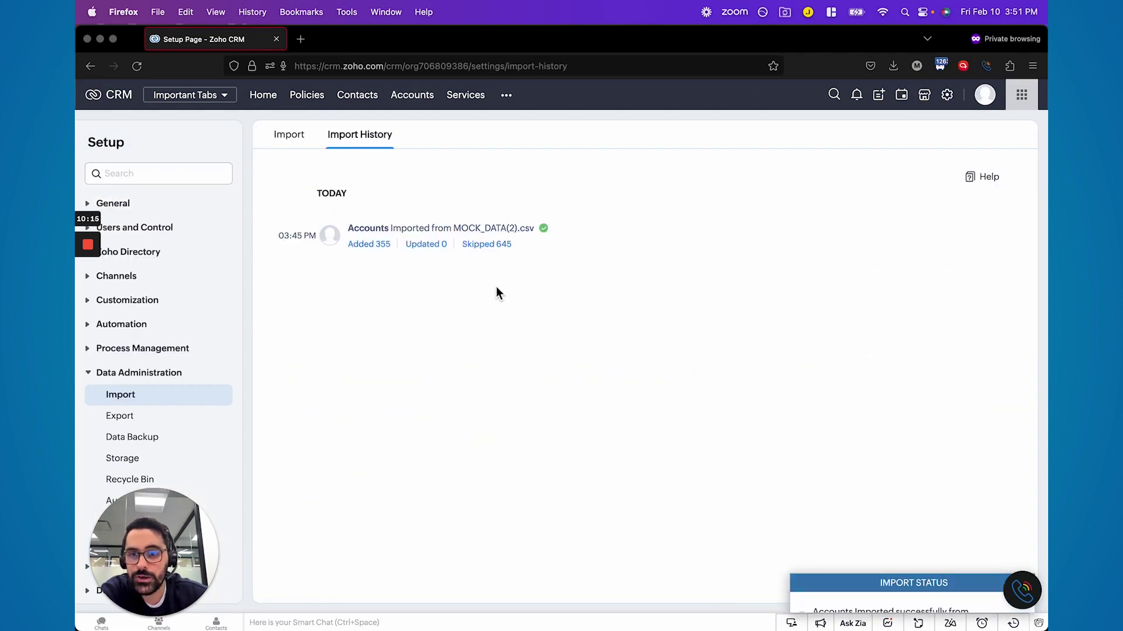
Review the 645 skipped Account records in the import summary.
click(485, 245)
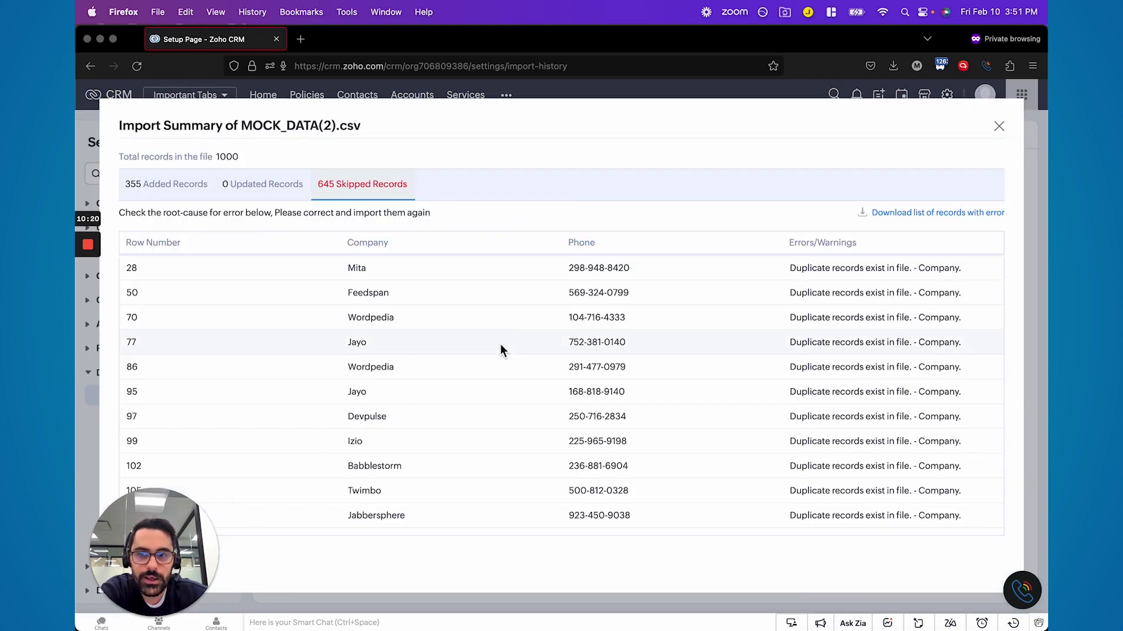
scroll(500, 345, down, 1)
scroll(501, 350, down, 1)
scroll(501, 350, up, 2)
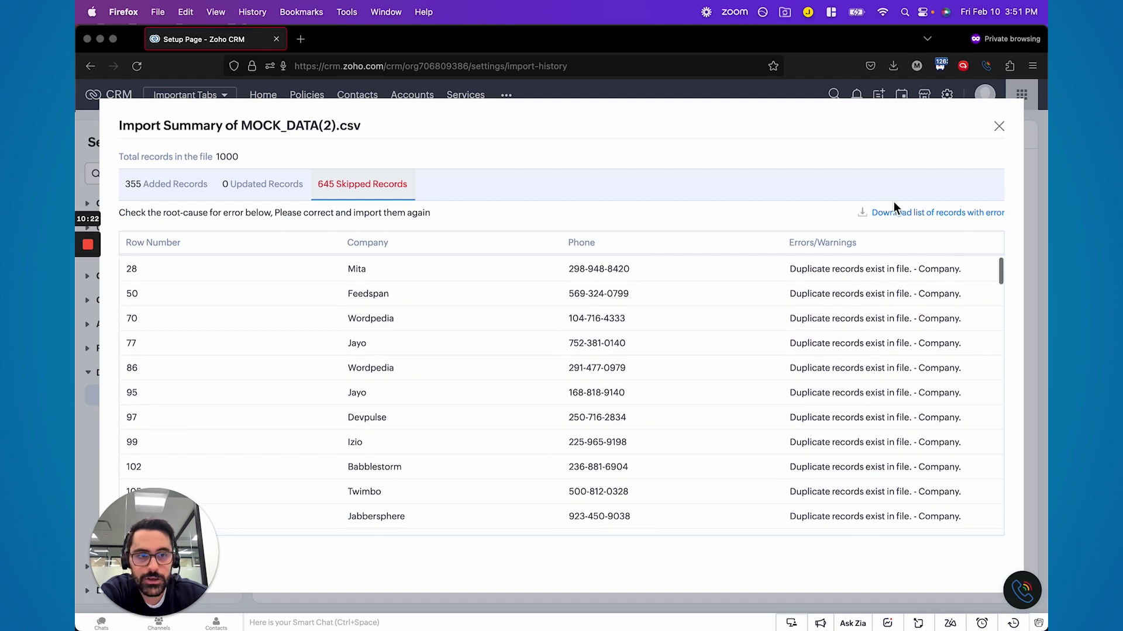
click(998, 126)
From the 355-added summary's skipped list, download the duplicate-company error records as MOCK_DATA(2)(1).csv.
mouse_move(383, 247)
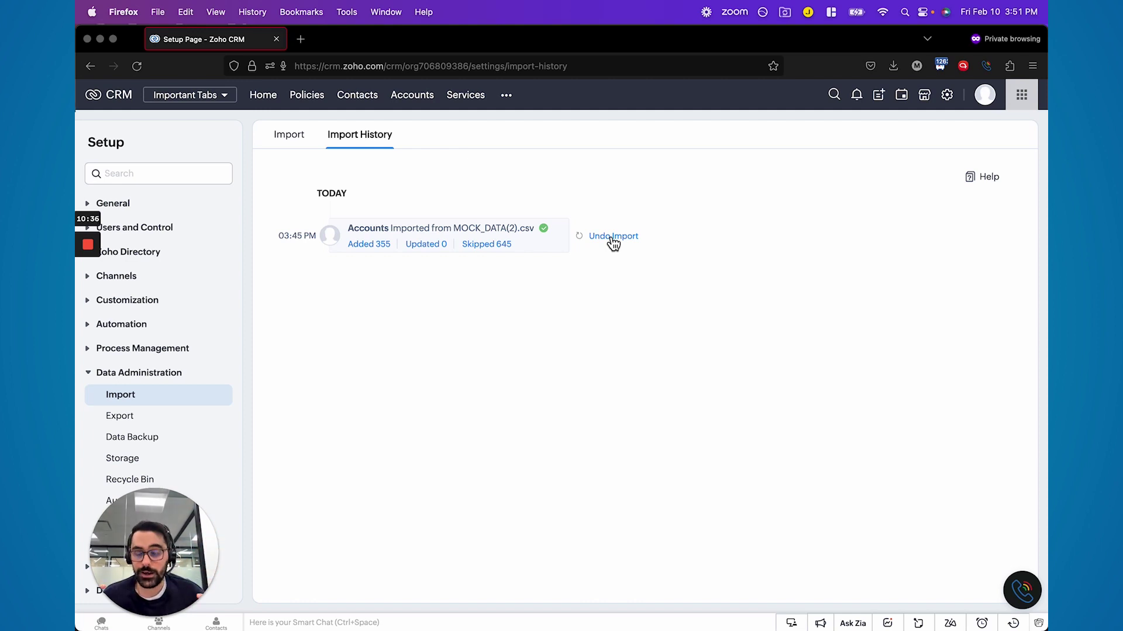
click(369, 244)
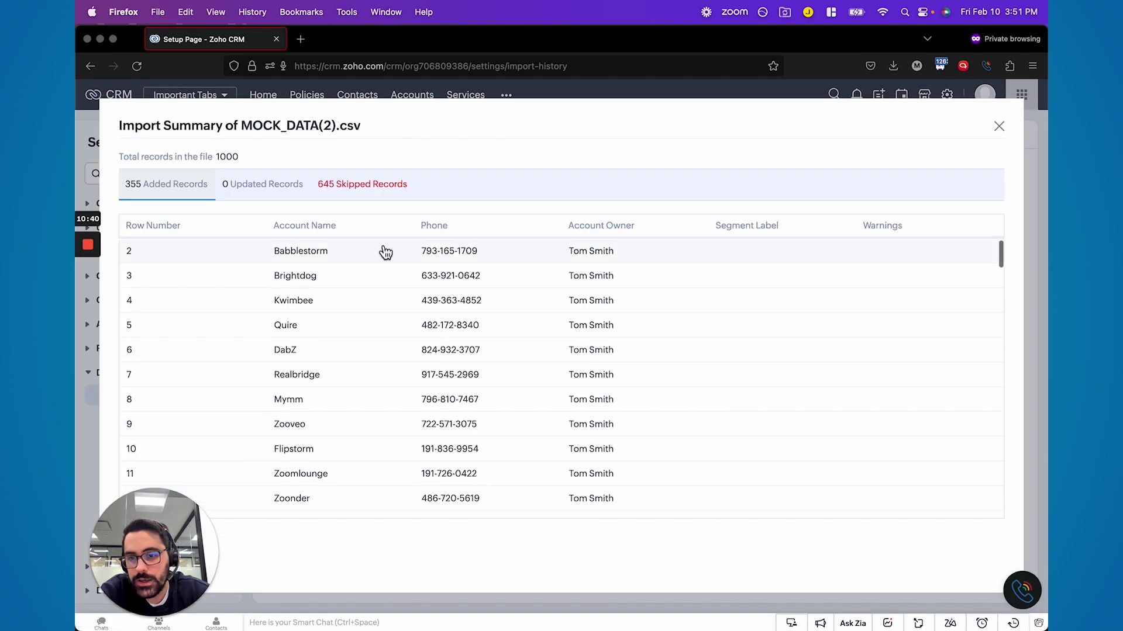
click(343, 195)
scroll(769, 307, down, 3)
scroll(769, 306, down, 10)
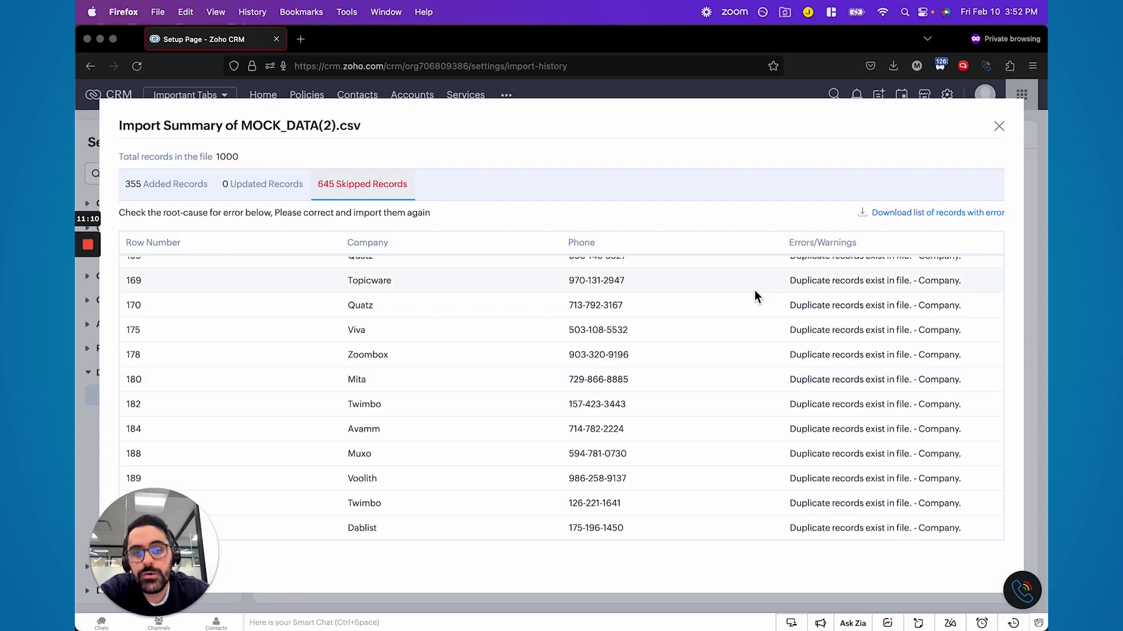
click(904, 219)
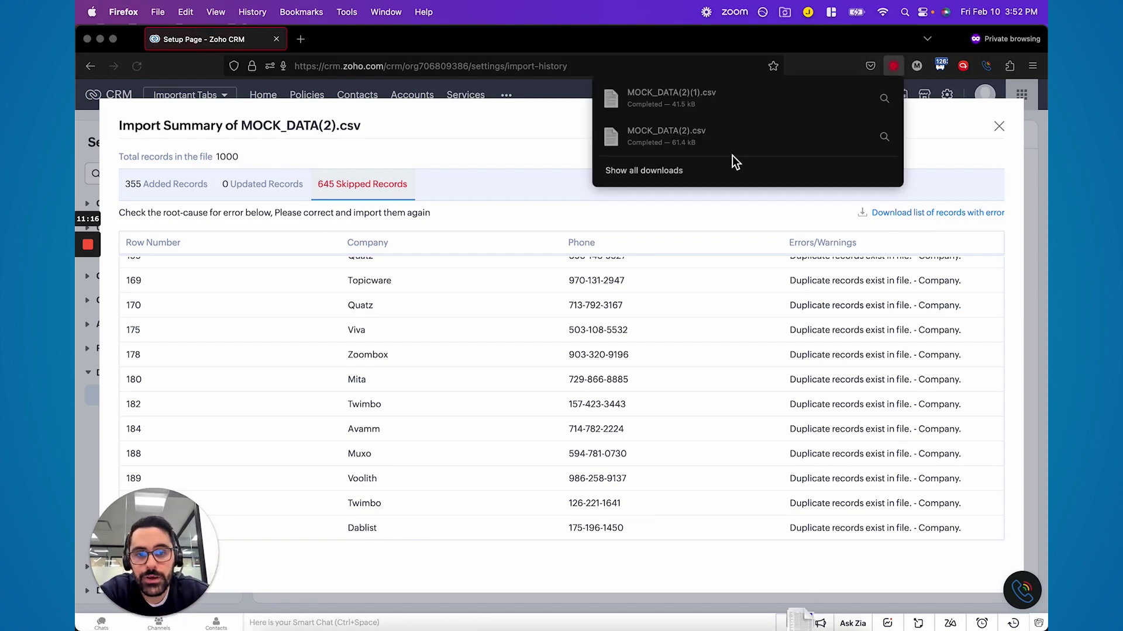
click(530, 140)
click(999, 126)
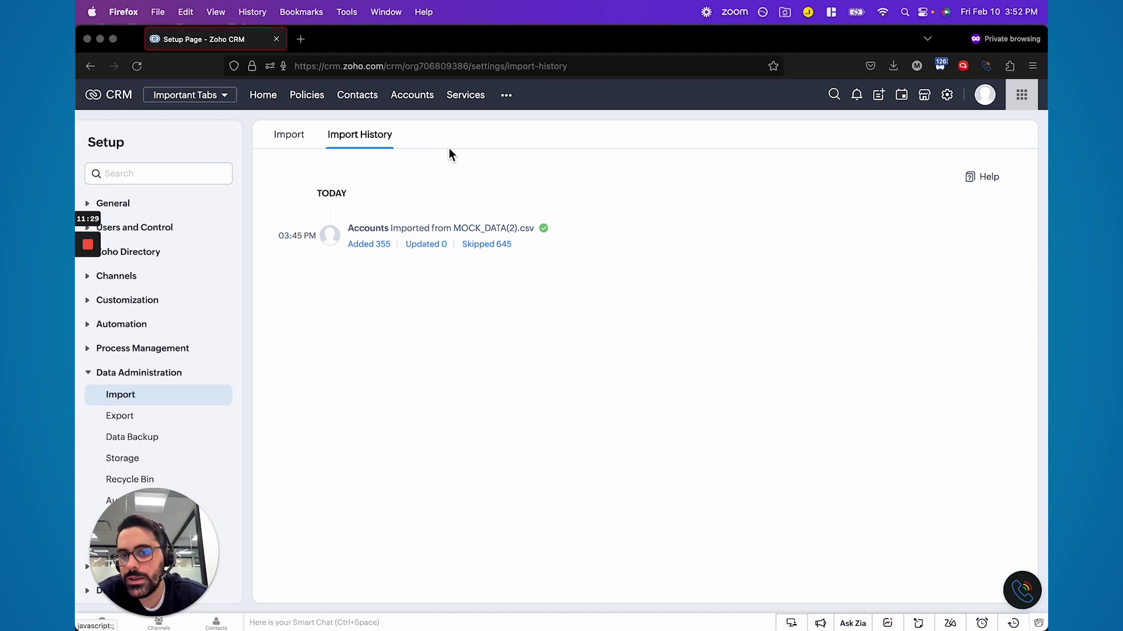
click(364, 98)
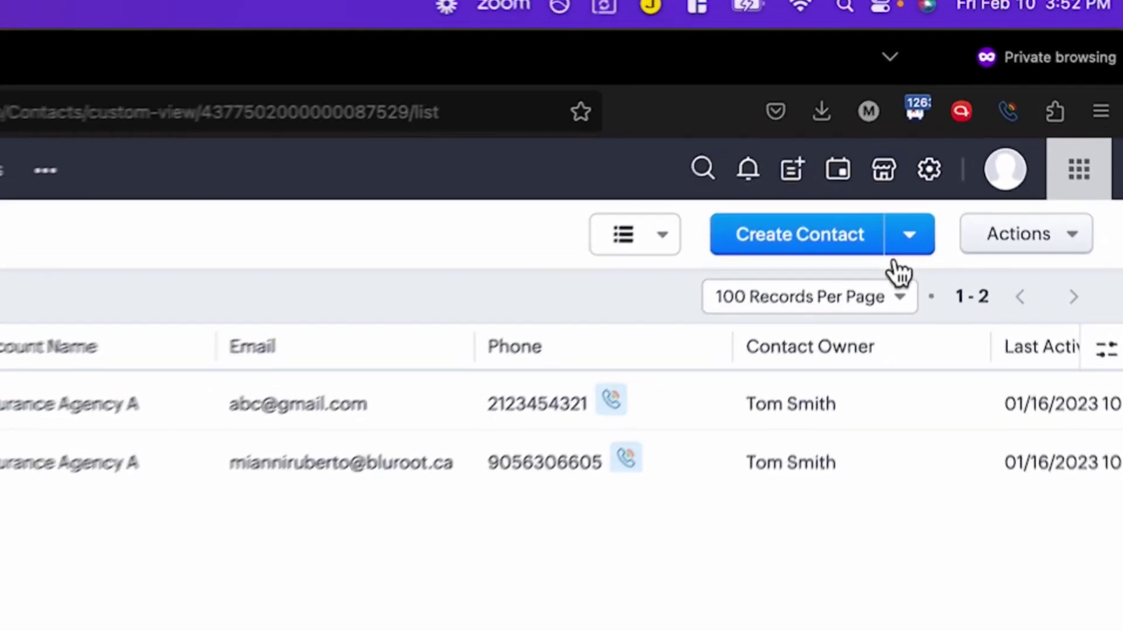
Start a Contacts import using the file MOCK_DATA(2).csv.
click(908, 251)
click(867, 298)
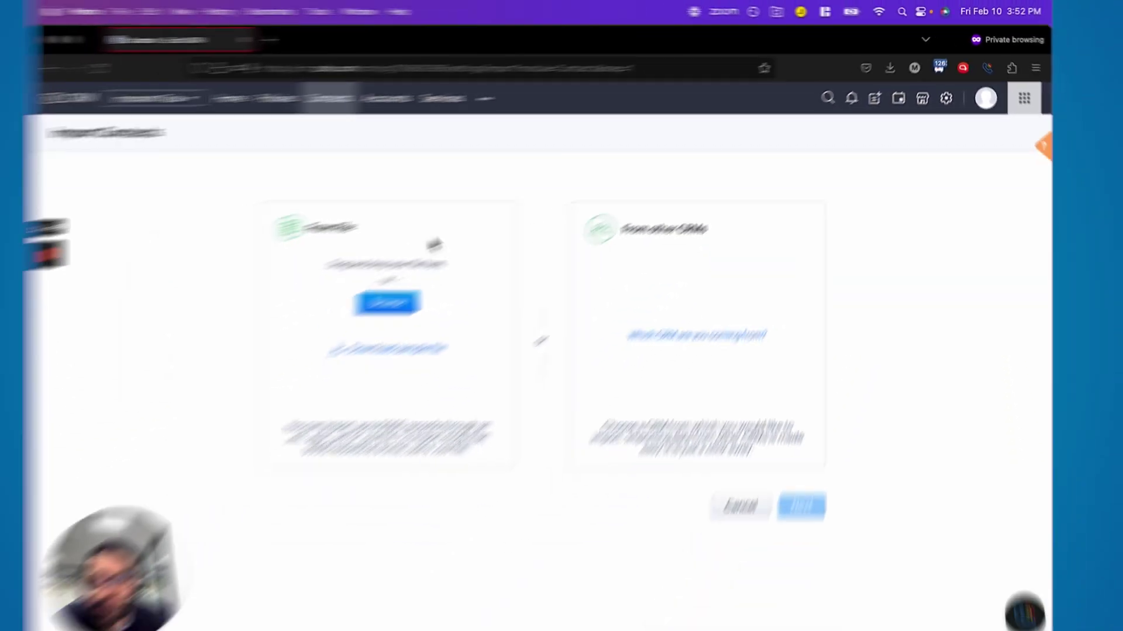
click(423, 298)
double_click(307, 181)
click(809, 484)
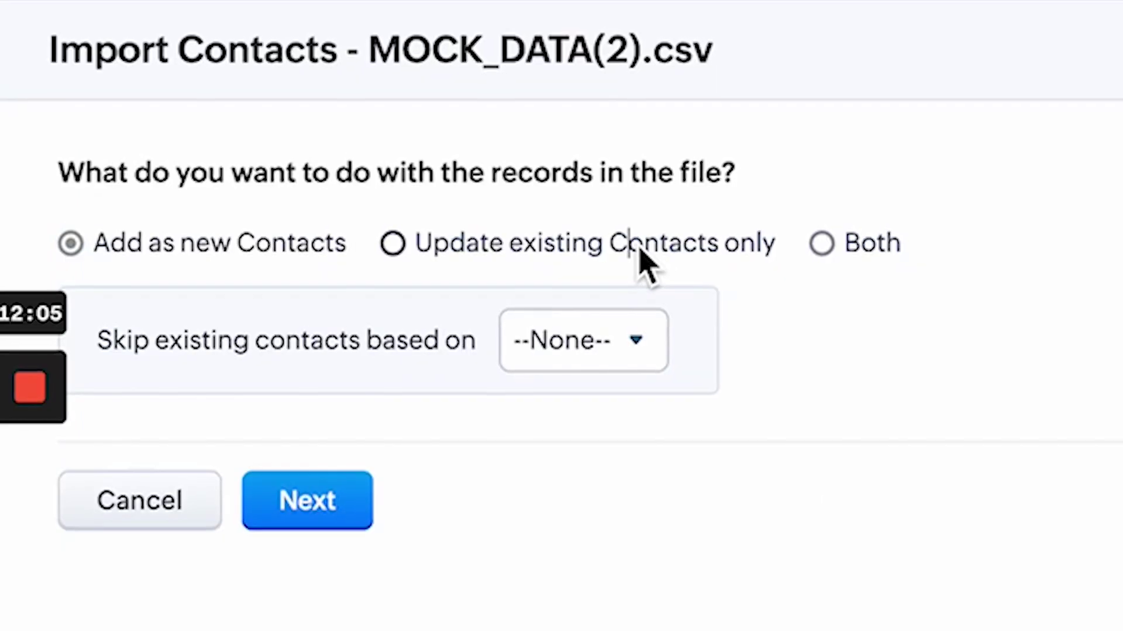
Set the import to add new and update existing contacts, matched by Email.
click(295, 200)
click(824, 256)
click(596, 348)
click(560, 521)
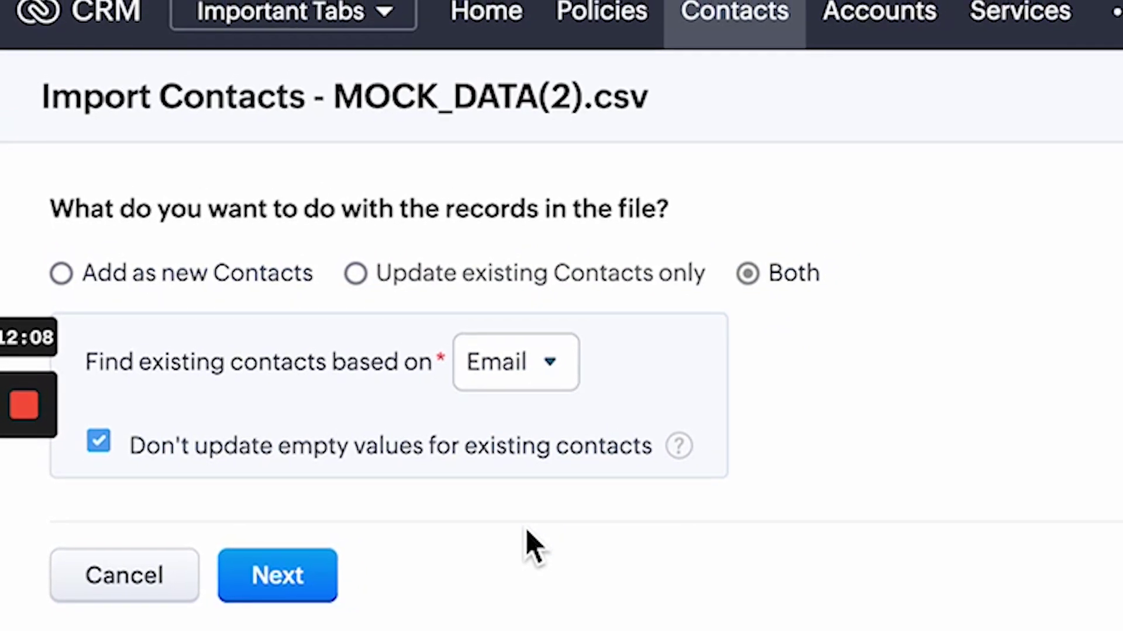
Map first_name, last_name and email to First Name, Last Name and Email.
click(325, 575)
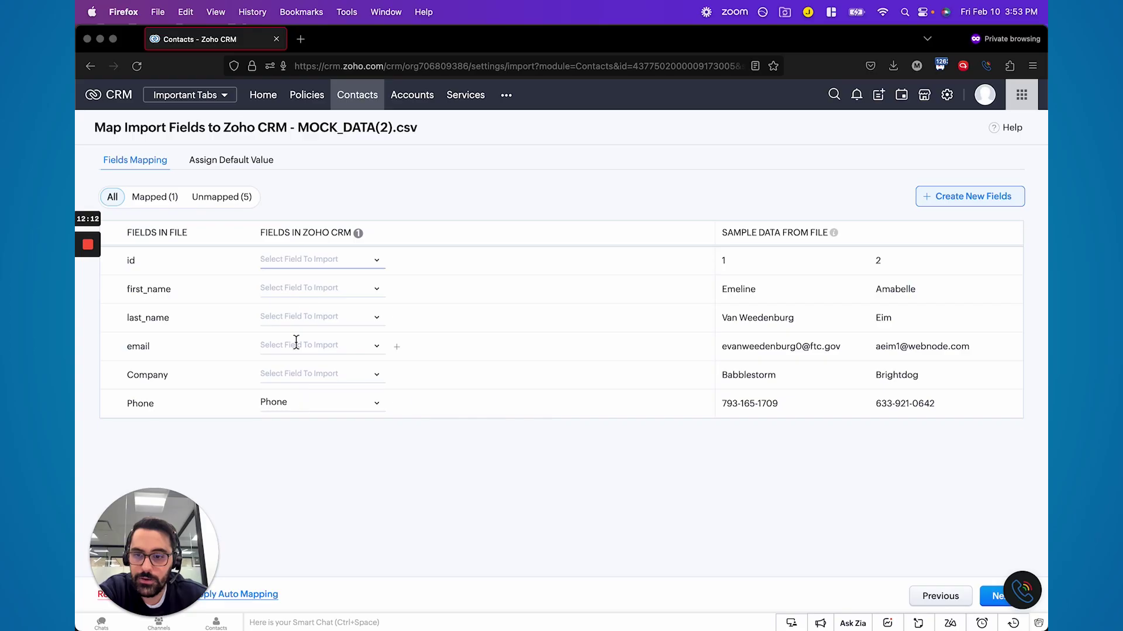
click(313, 285)
text(fir)
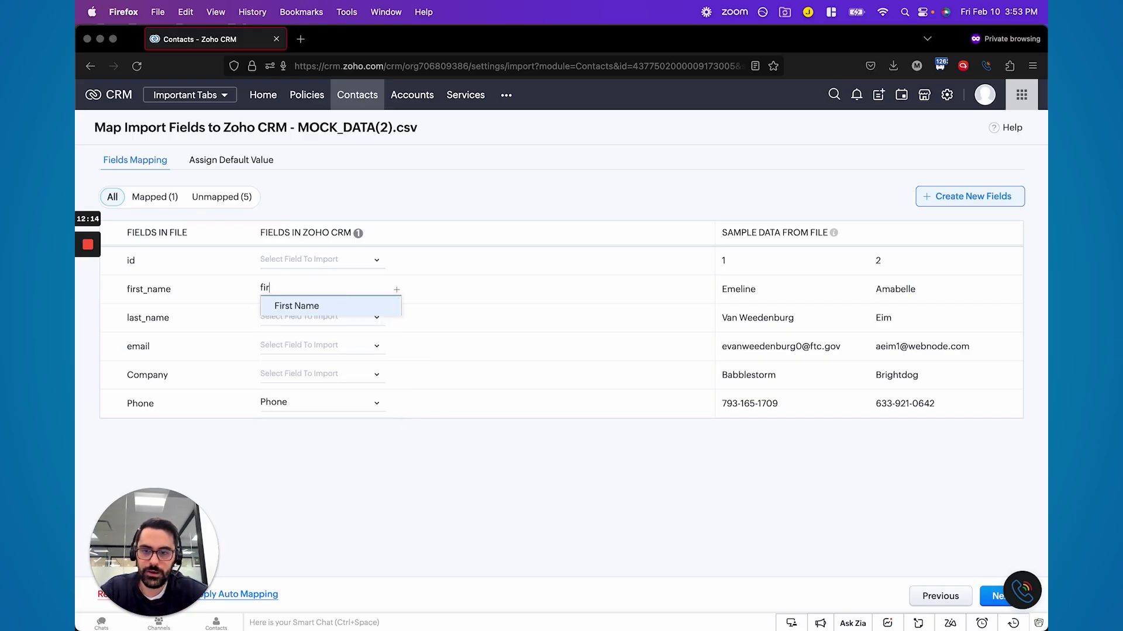
key(Tab)
text(la)
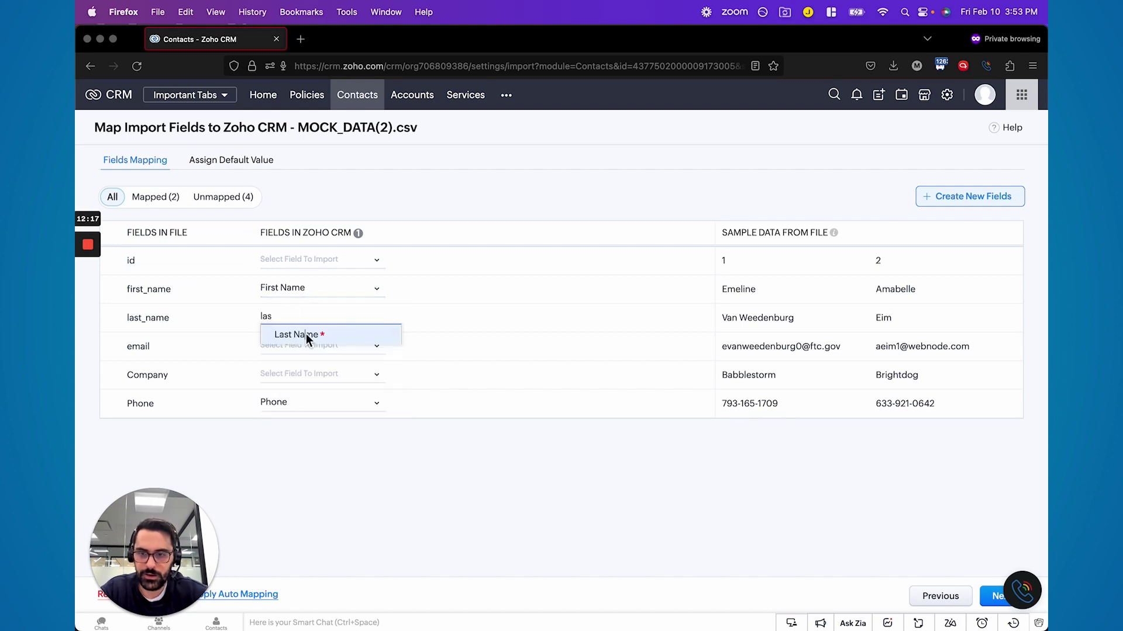
key(Tab)
text(em)
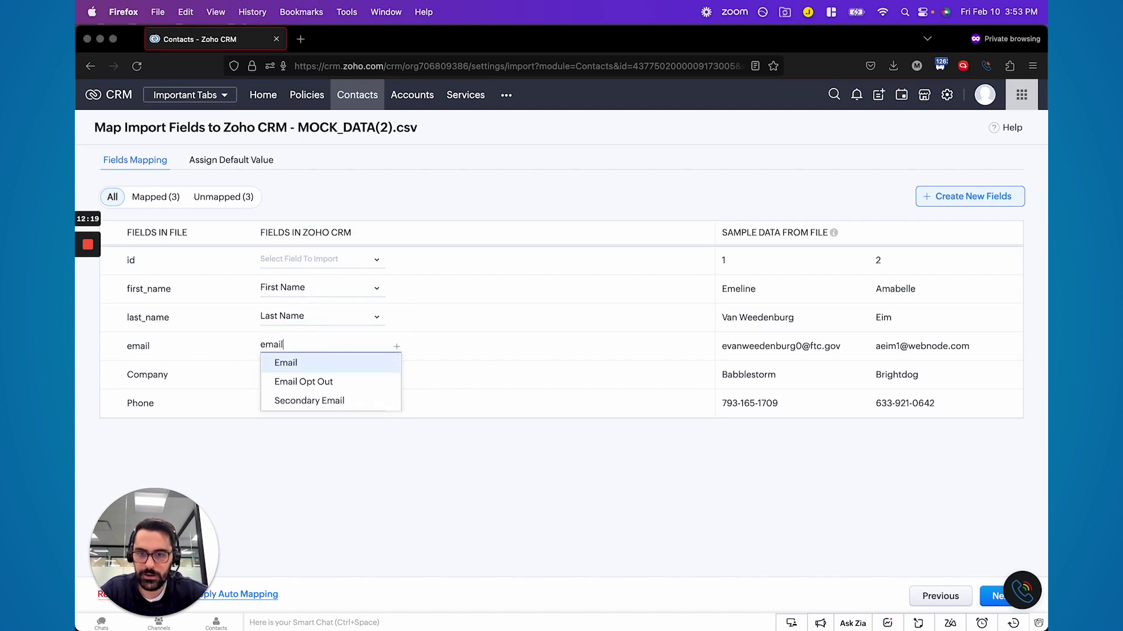
key(Tab)
Map the Company column to Account Name, and load crm.zoho.com in a second tab.
click(305, 378)
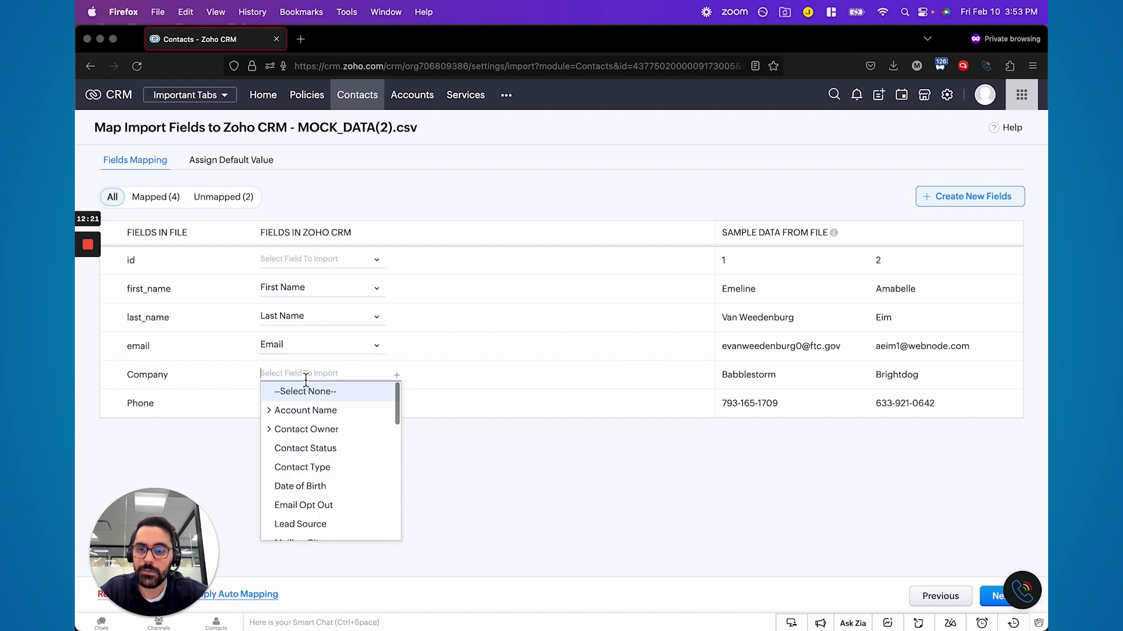
click(271, 412)
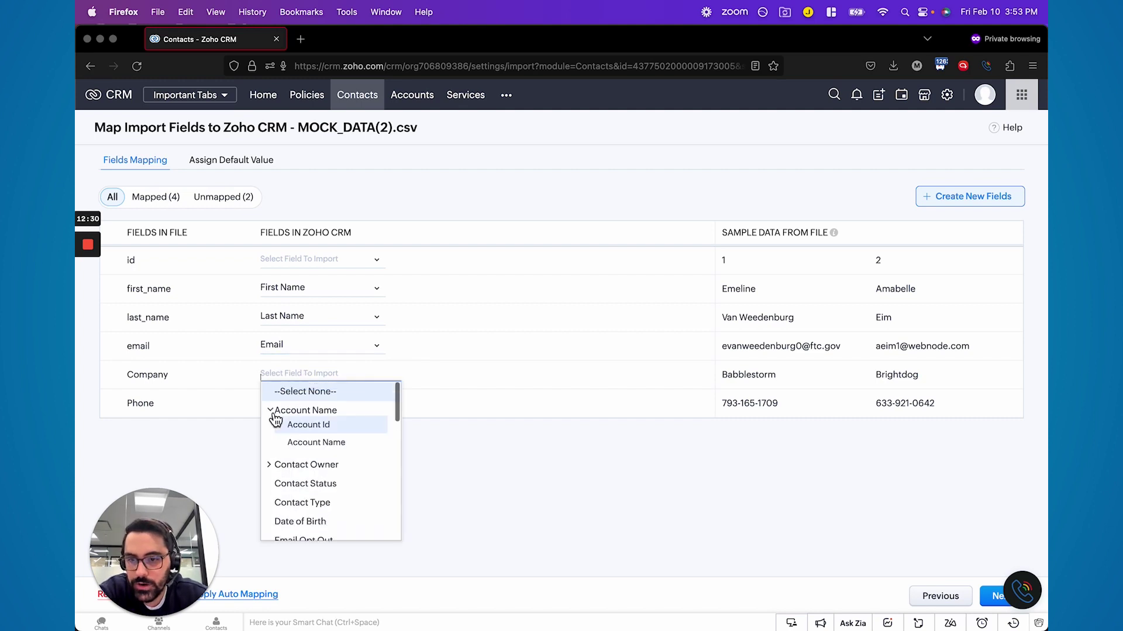
click(312, 444)
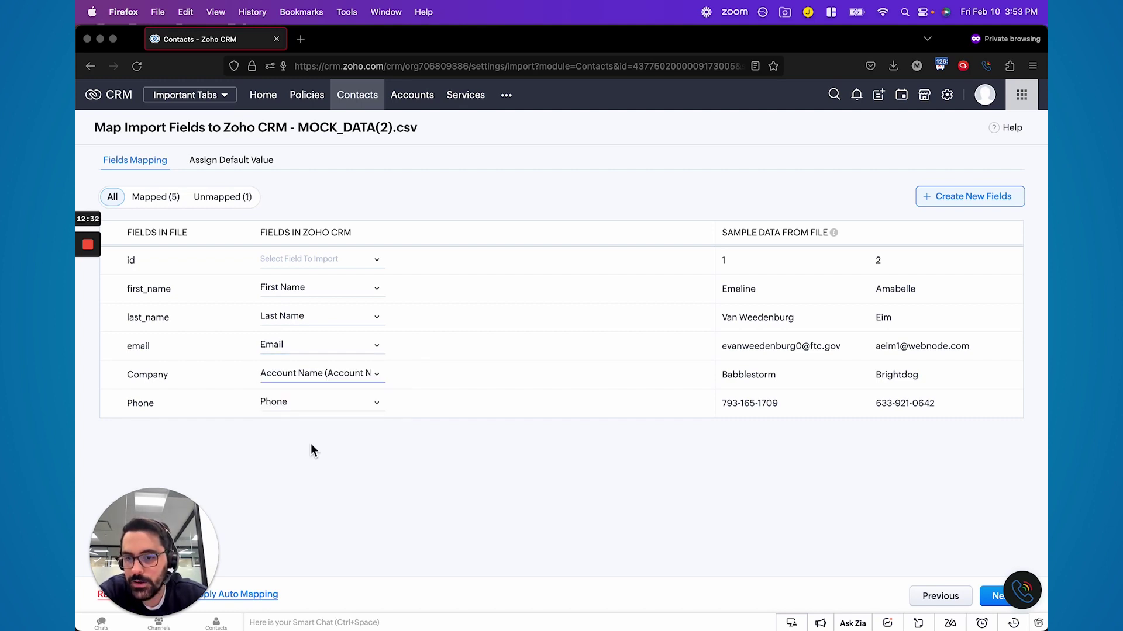
click(298, 405)
click(244, 430)
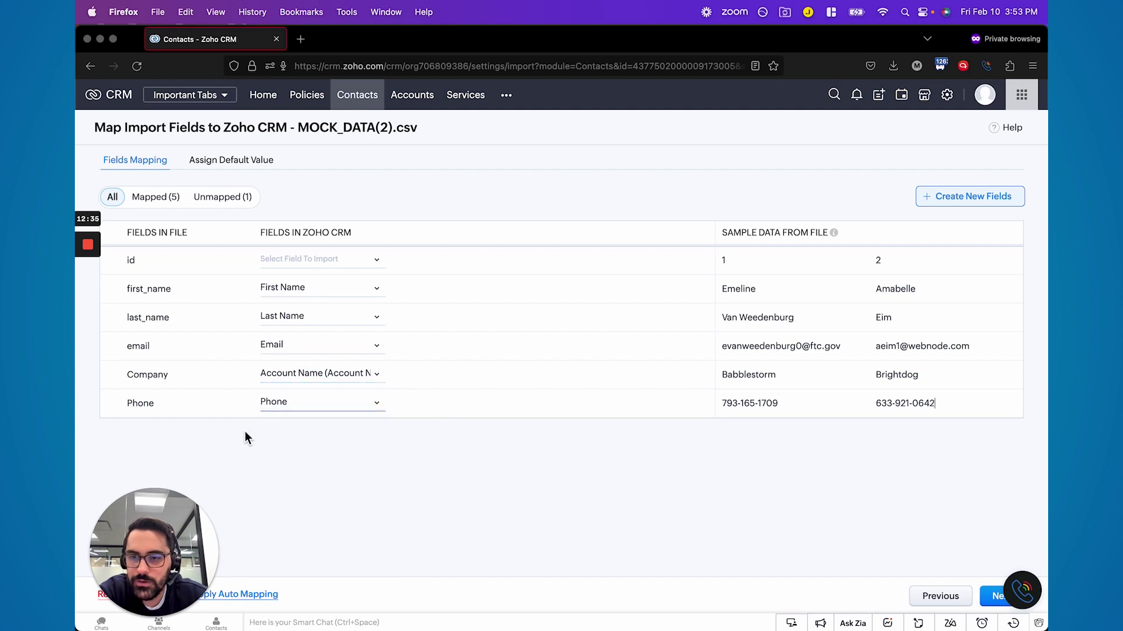
click(303, 380)
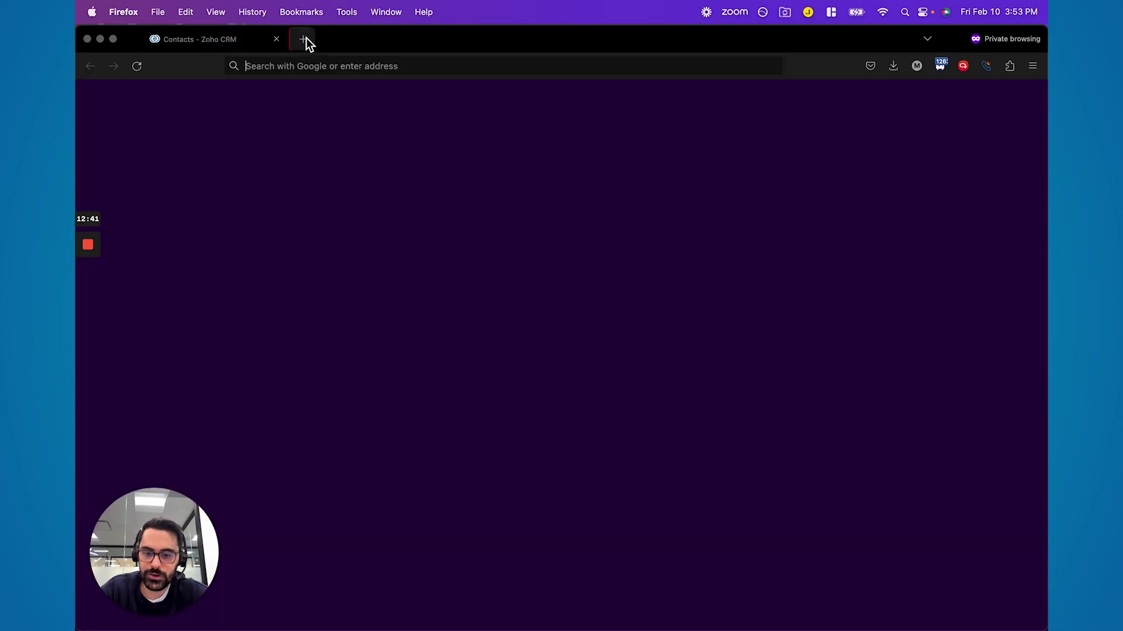
text(crm)
key(Return)
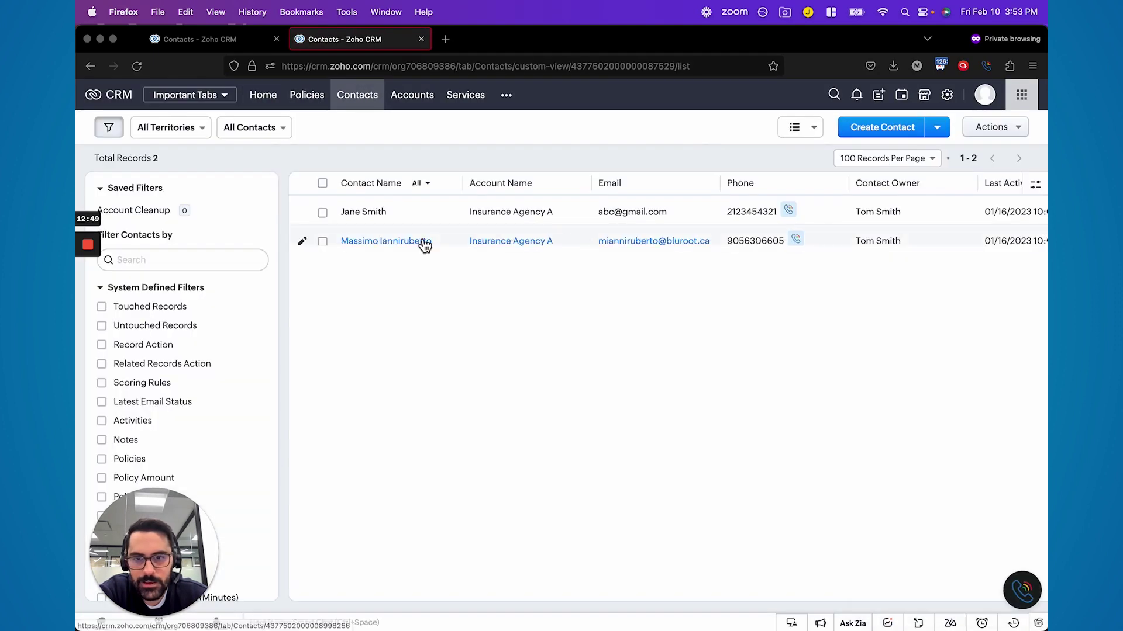
Start a new contact in the second tab, and keep Company mapped to Account Name.
click(880, 133)
scroll(378, 374, down, 4)
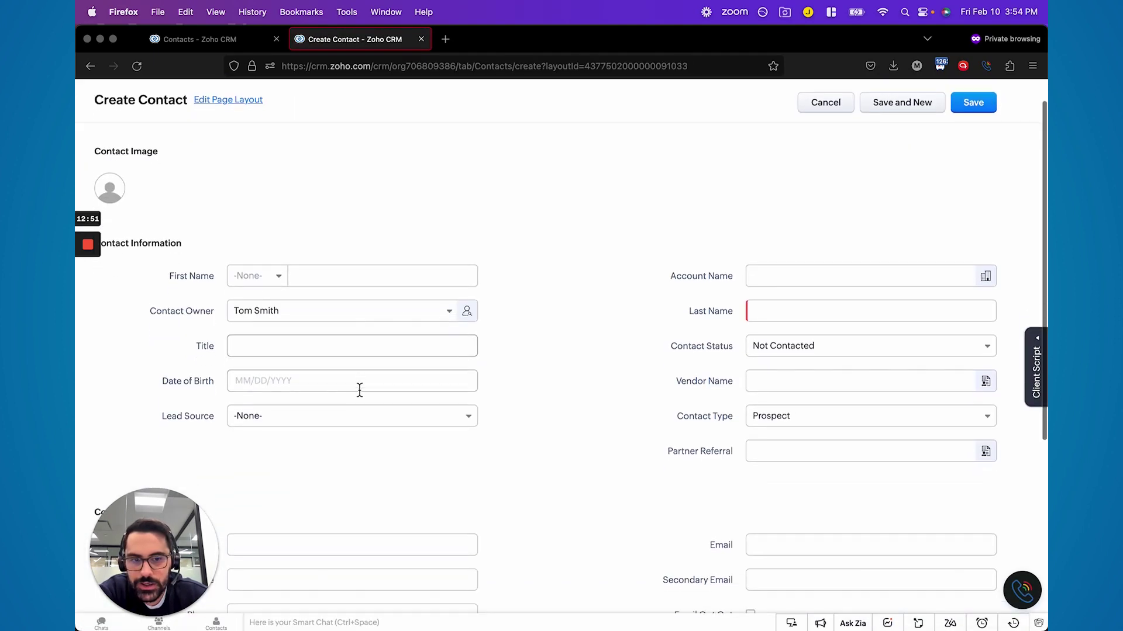
scroll(363, 389, up, 2)
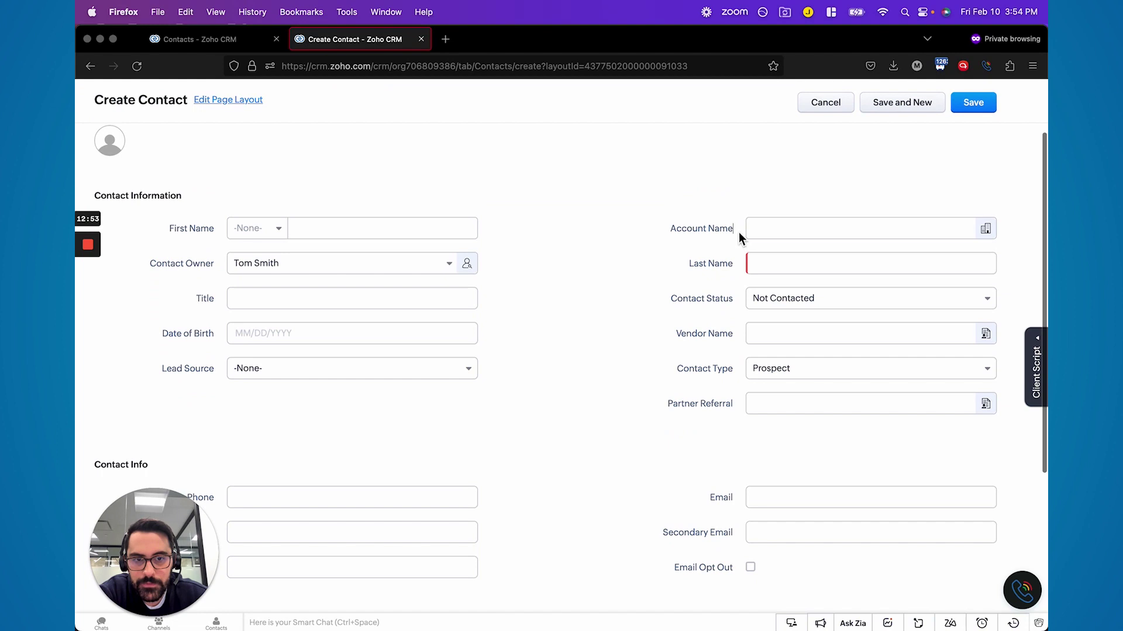
click(208, 39)
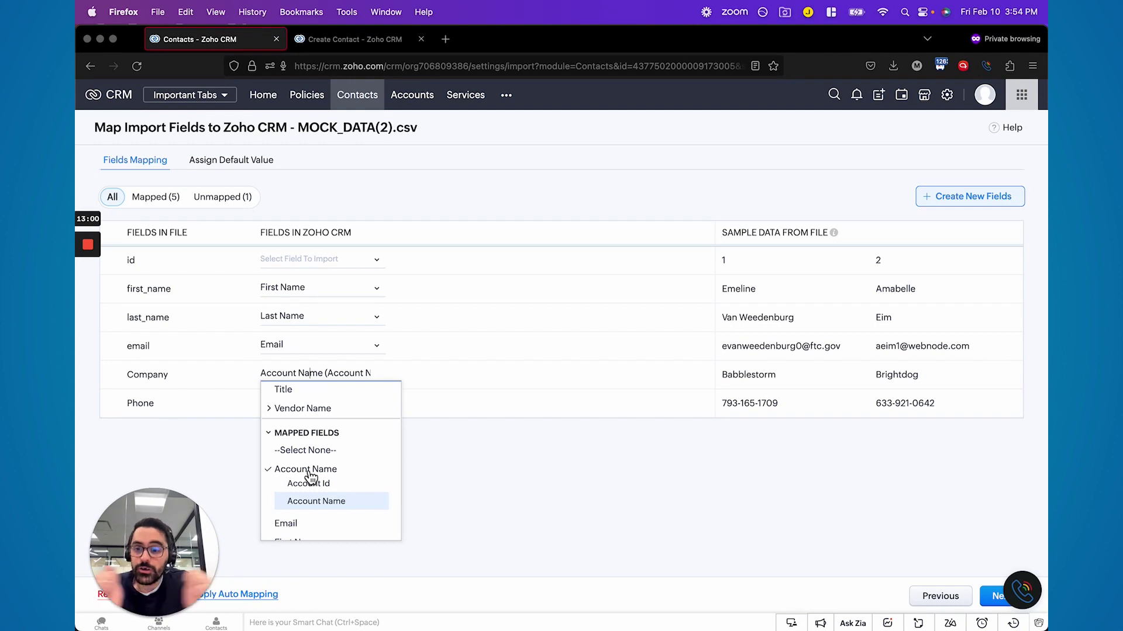
click(320, 503)
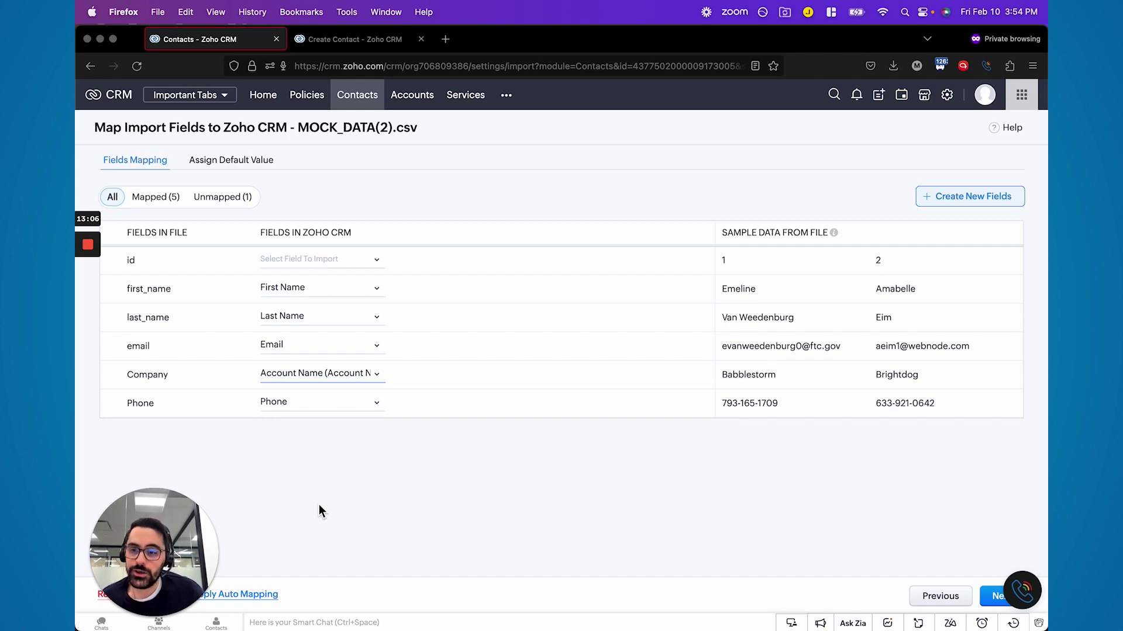
double_click(145, 377)
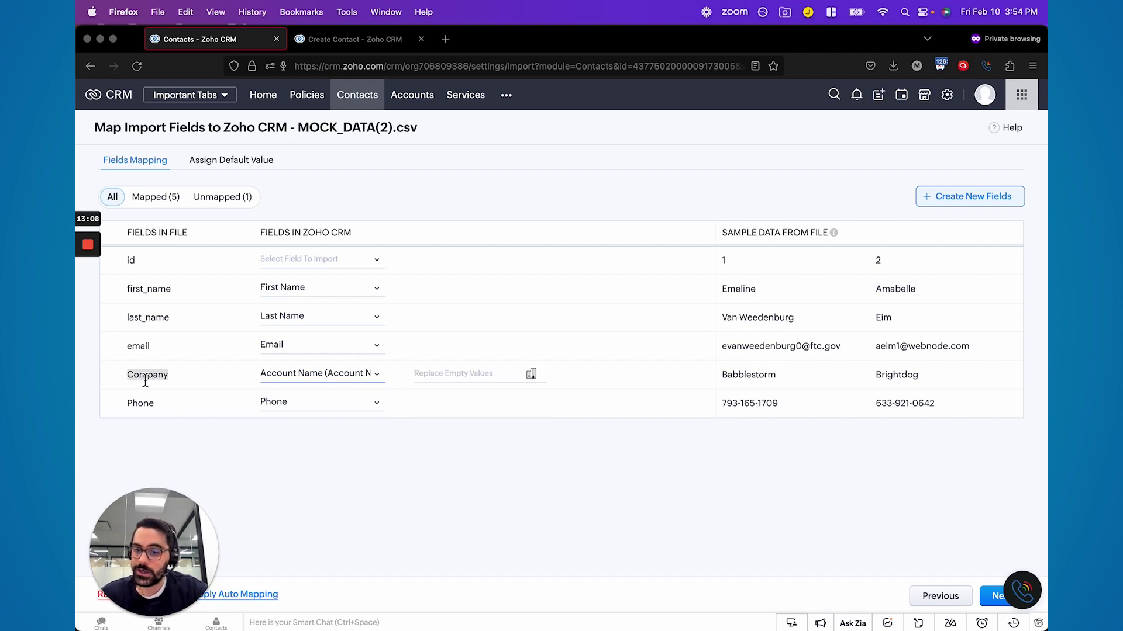
Set the new contact's Account Name to Photobug, then continue past the field mapping.
click(331, 41)
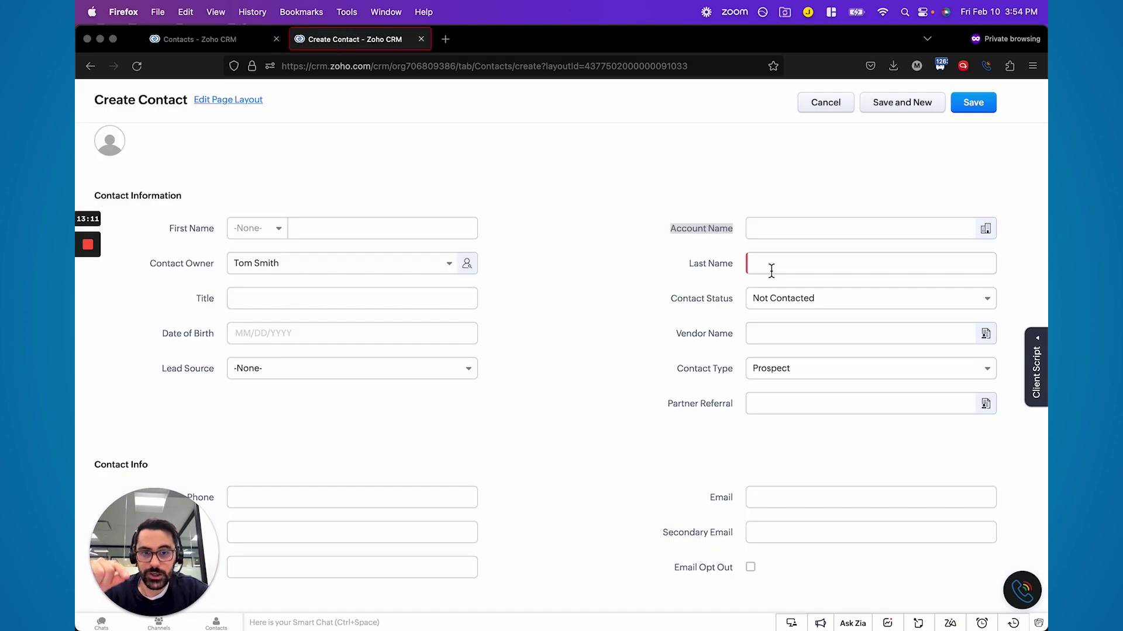
click(782, 232)
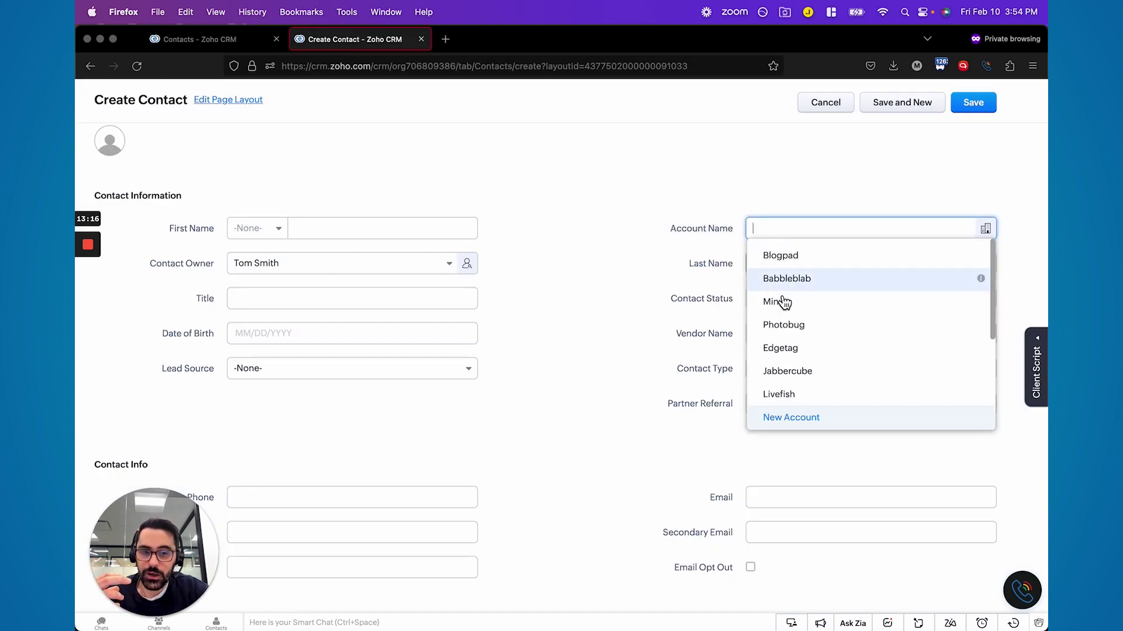
click(805, 326)
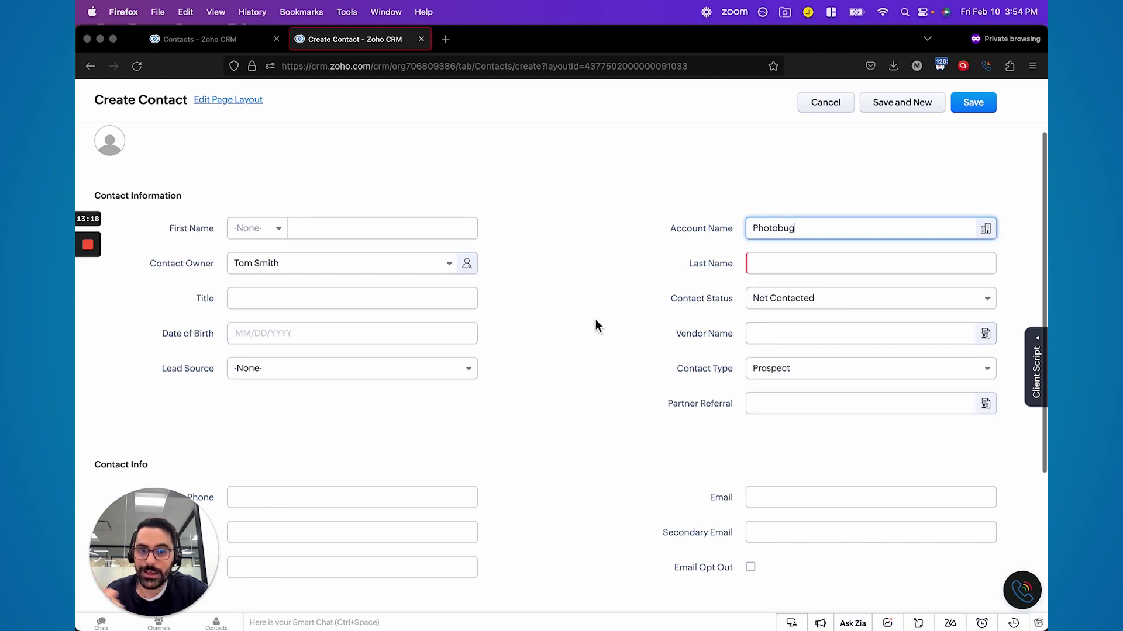
click(200, 41)
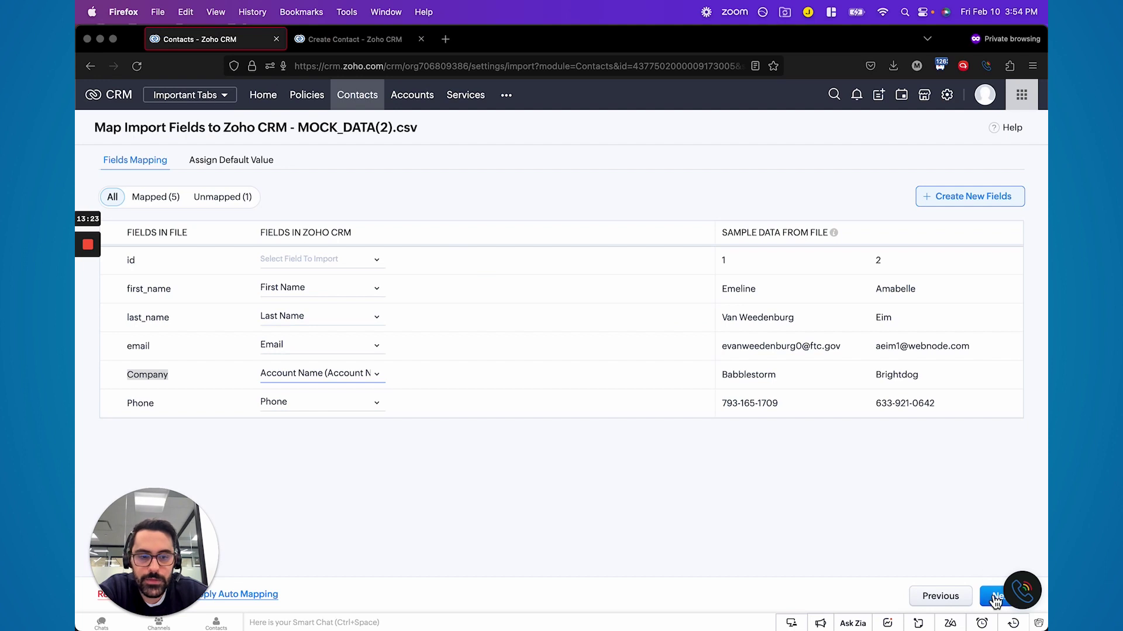
click(995, 597)
Accept the one unmapped field and finish the MOCK_DATA(2).csv contacts import.
click(614, 194)
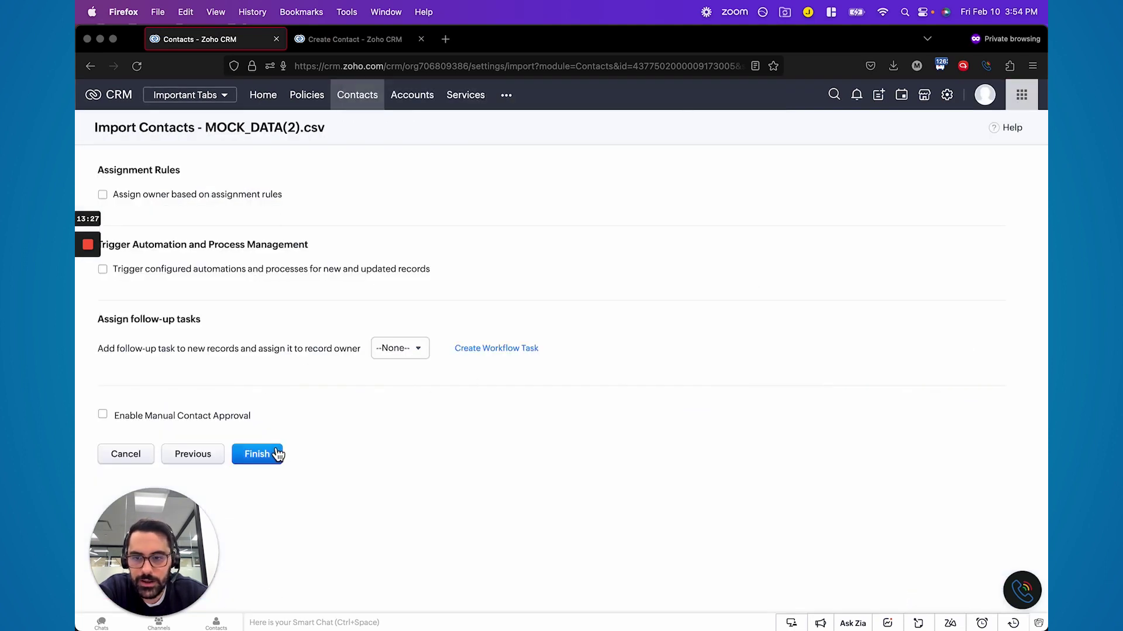
click(277, 454)
click(561, 191)
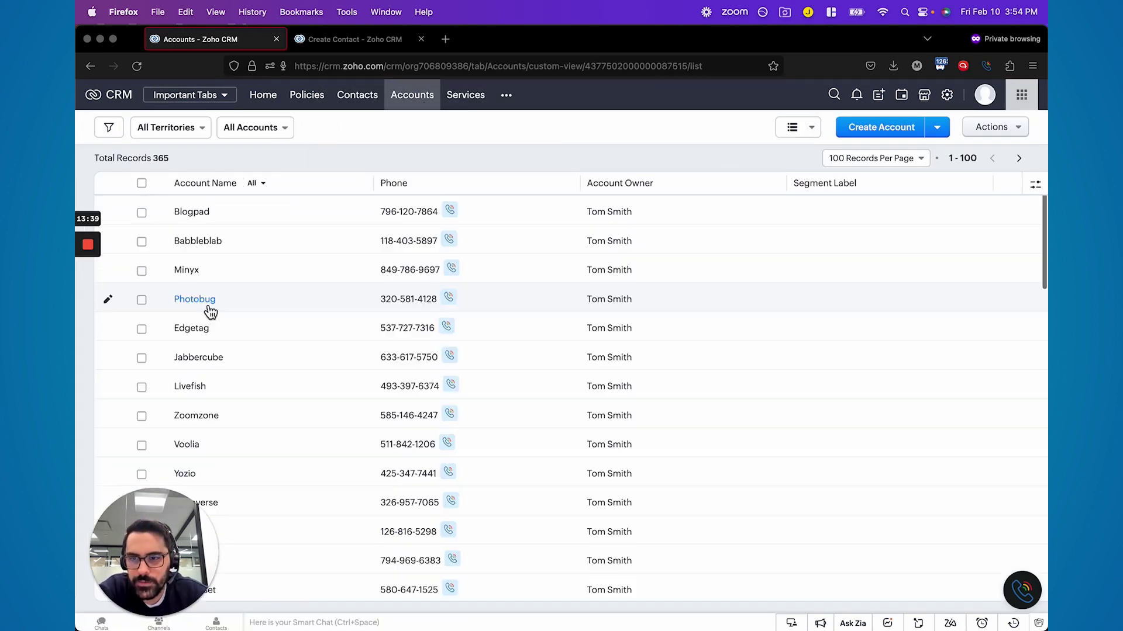
Open the Photobug account and cancel the unsaved new contact.
click(202, 302)
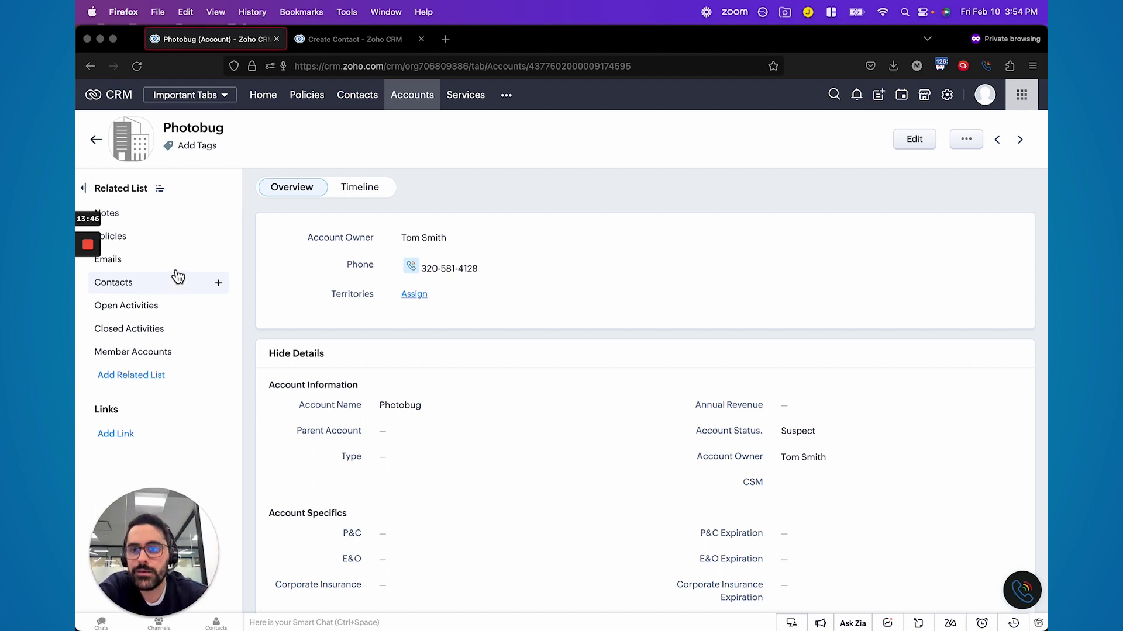
click(331, 39)
click(819, 99)
Check Import History to confirm the contacts import added 1000 records.
click(948, 96)
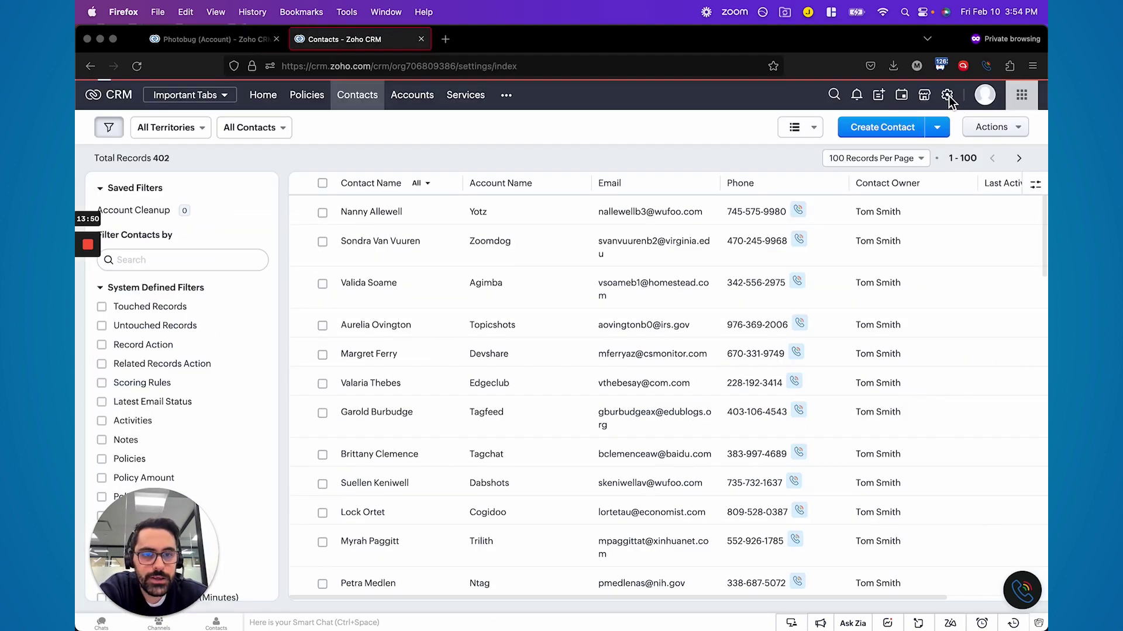
click(519, 439)
click(377, 137)
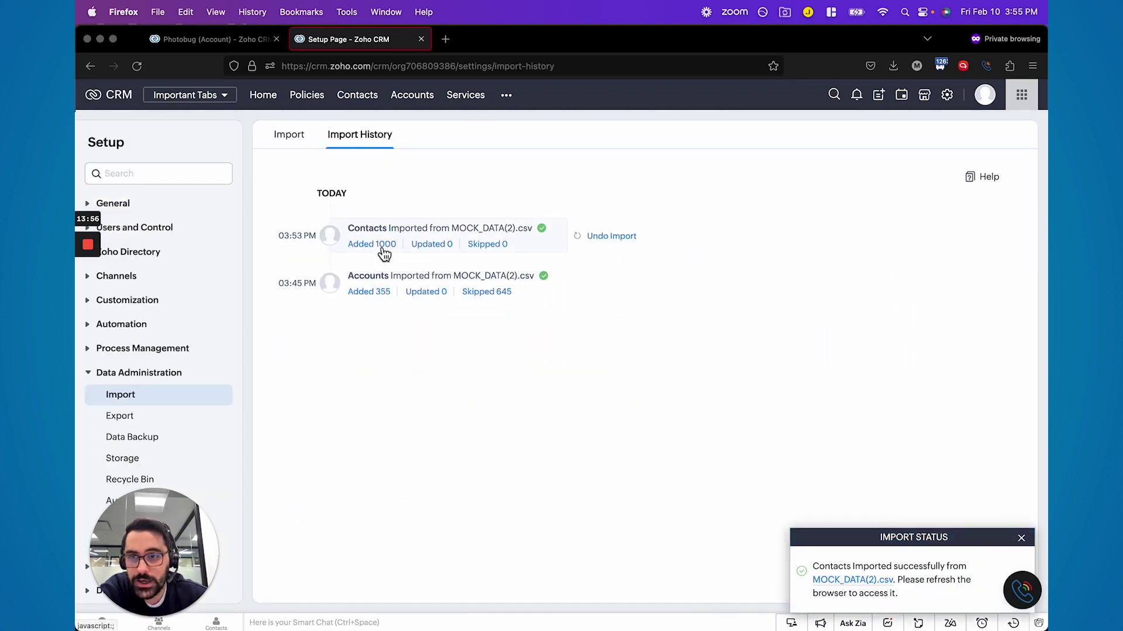
Reload the Photobug account and open its linked contact, showing Account Name Photobug.
click(202, 42)
click(141, 69)
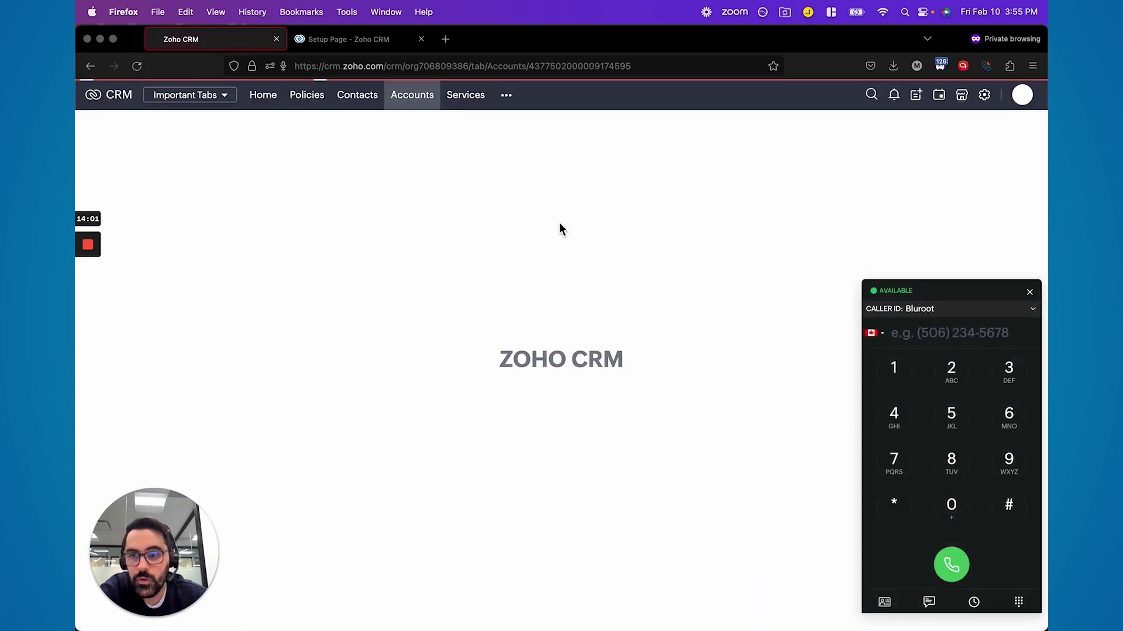
click(1030, 292)
click(329, 383)
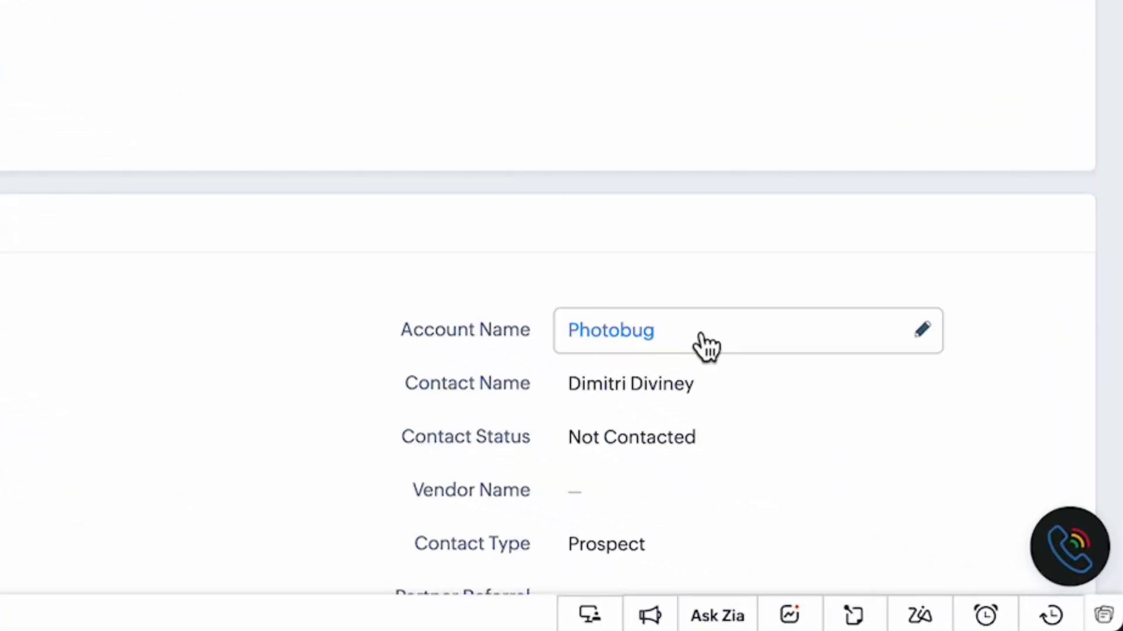
drag(707, 345, 596, 348)
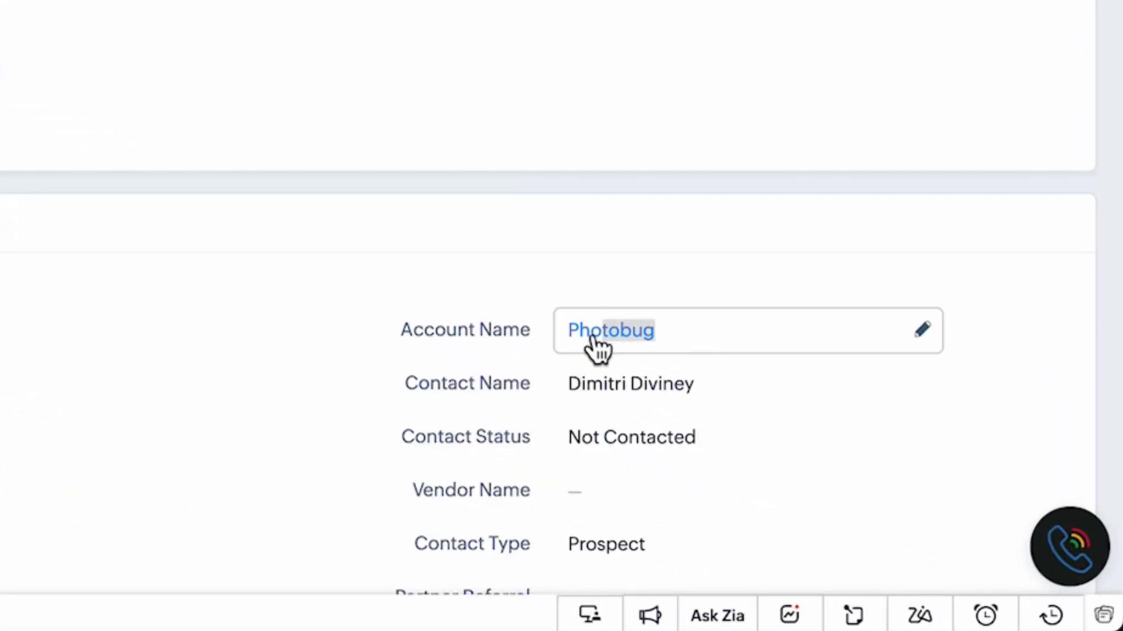